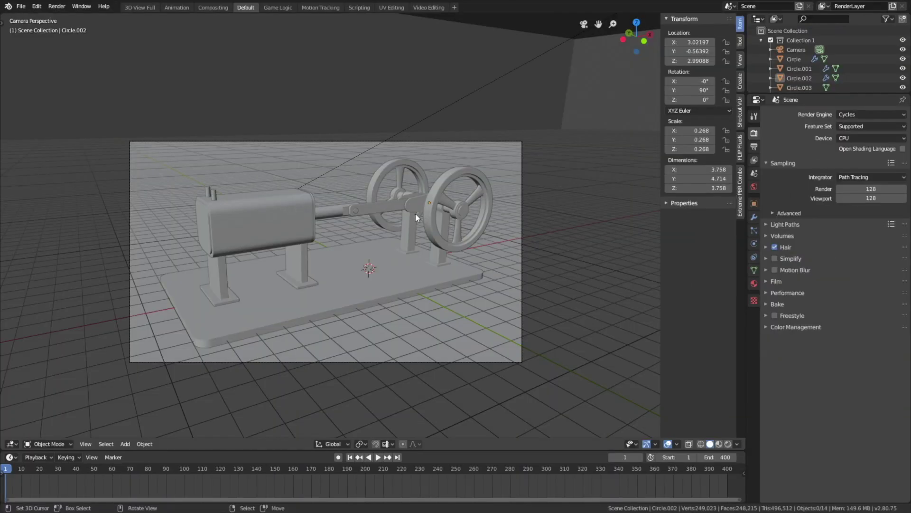
- Preview rendered shading, then return to solid shading with overlays and frame the engine
click(728, 444)
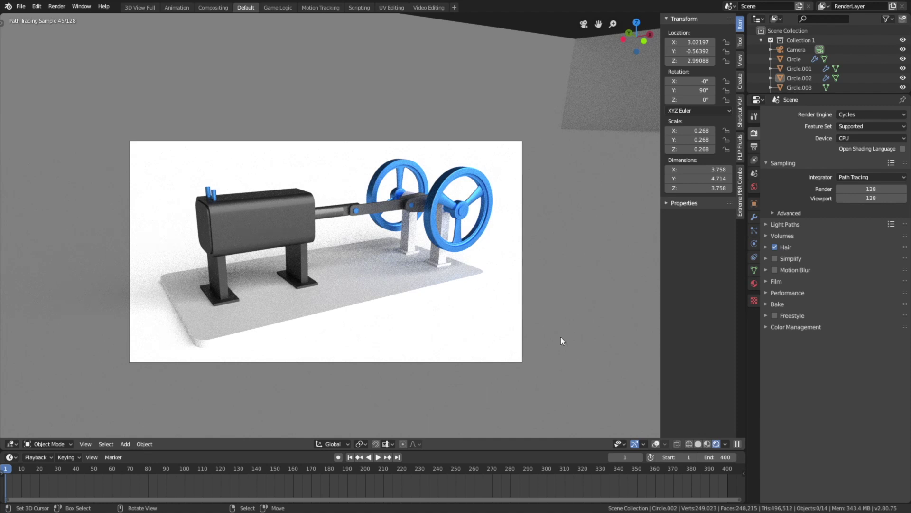
click(699, 444)
click(667, 443)
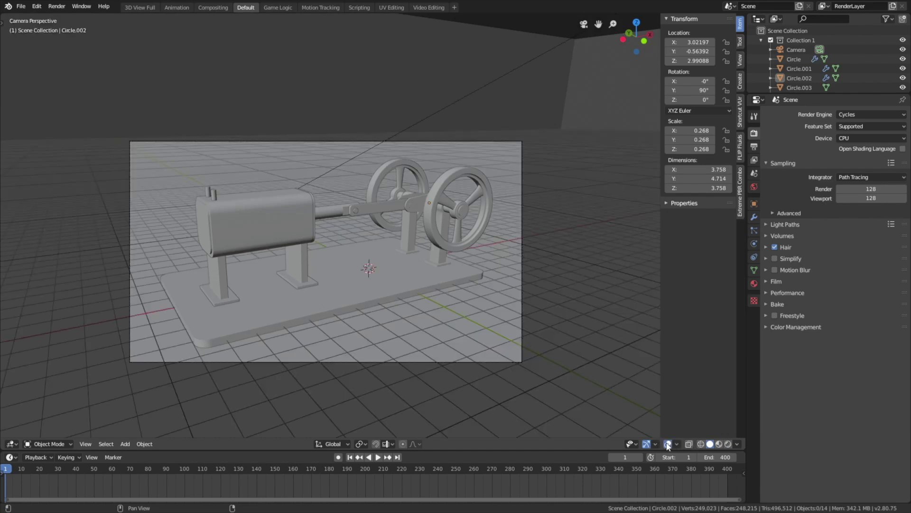
middle_drag(359, 241, 356, 237)
scroll(356, 238, up, 3)
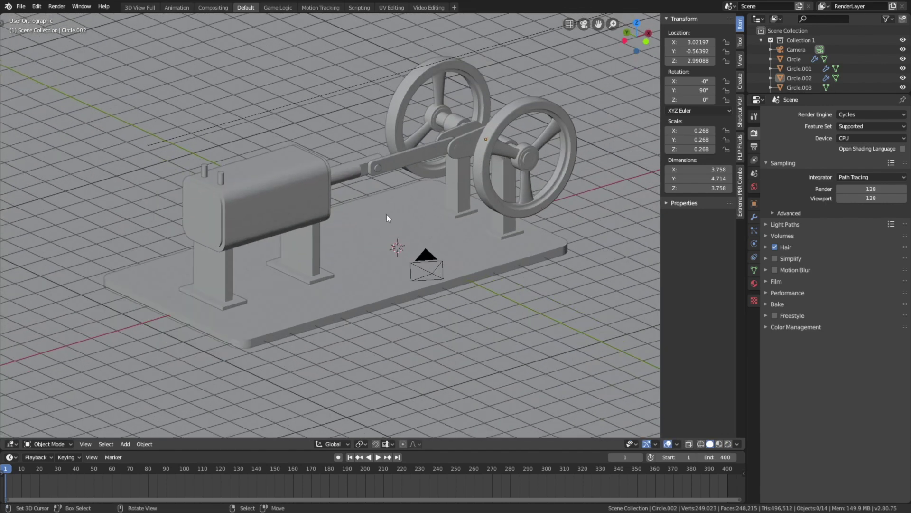
scroll(412, 304, up, 2)
scroll(412, 304, up, 2)
scroll(440, 276, down, 1)
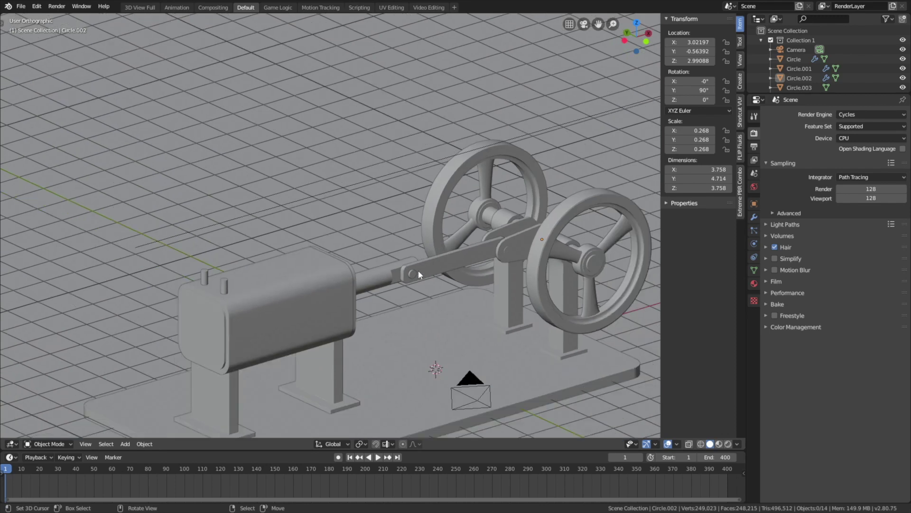
- Hide the cylinder housing, base plate, coil and right pin
click(318, 298)
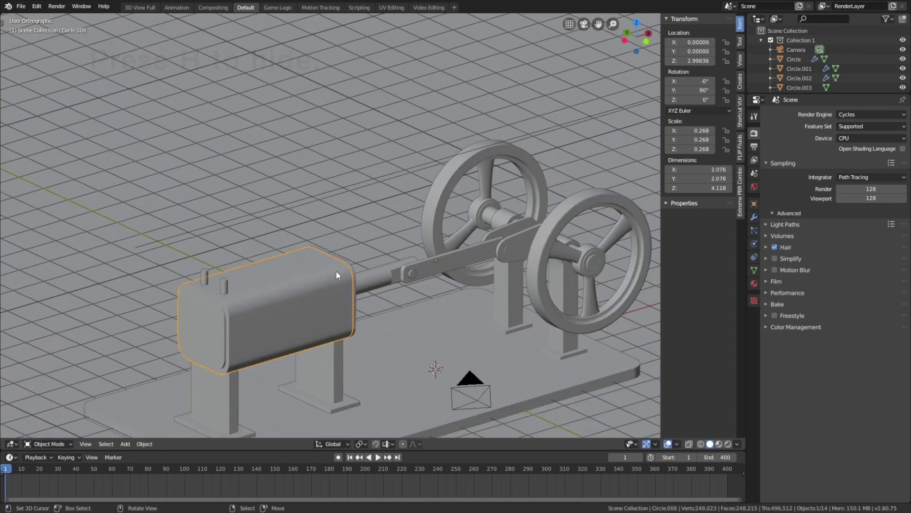
key(h)
click(349, 266)
key(h)
click(323, 293)
key(h)
click(225, 284)
key(h)
- Hide the remaining pin and support block, then select the piston rod
click(205, 280)
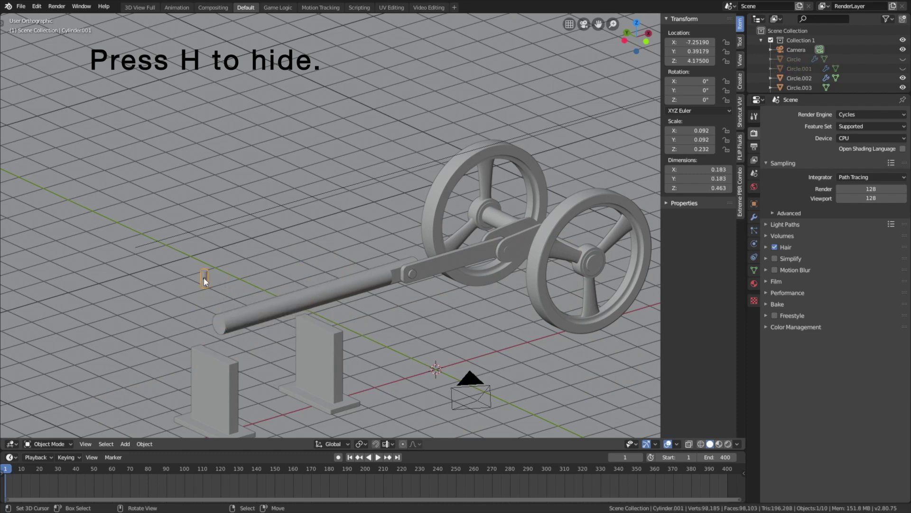
key(h)
click(330, 345)
key(h)
click(233, 374)
key(h)
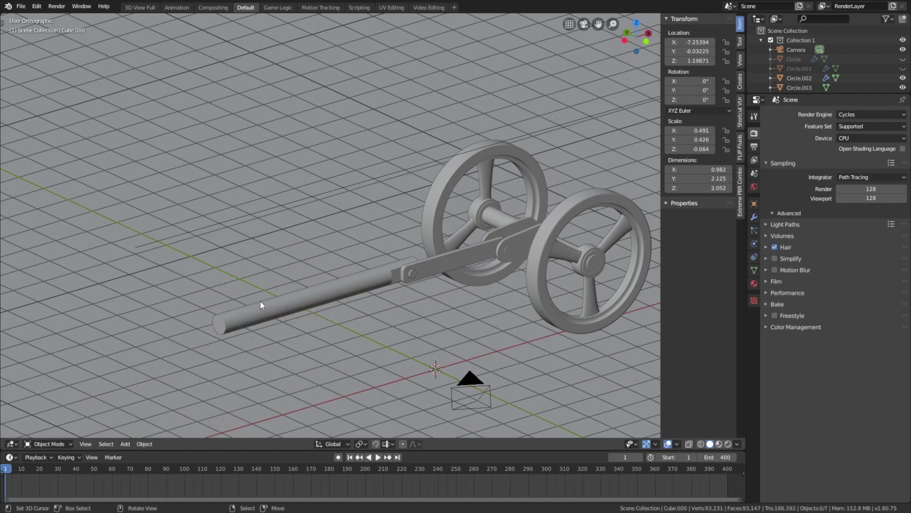
scroll(261, 296, up, 5)
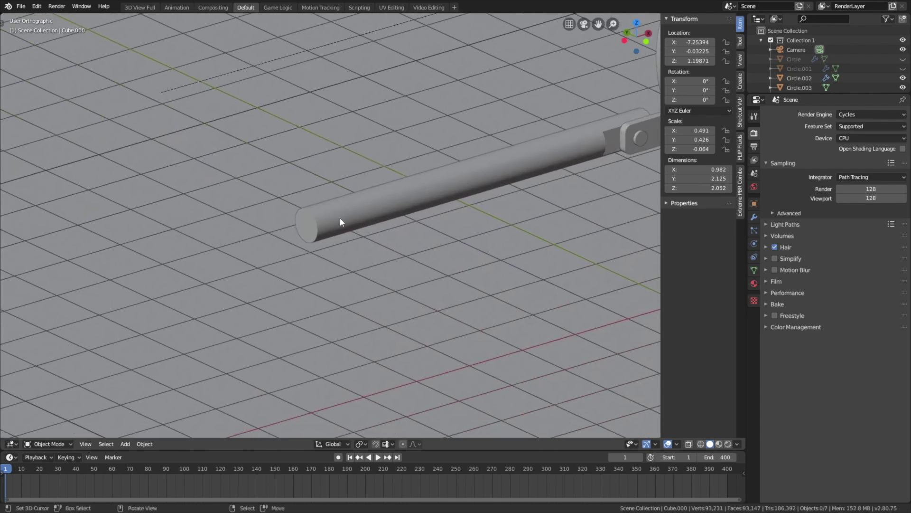
click(319, 223)
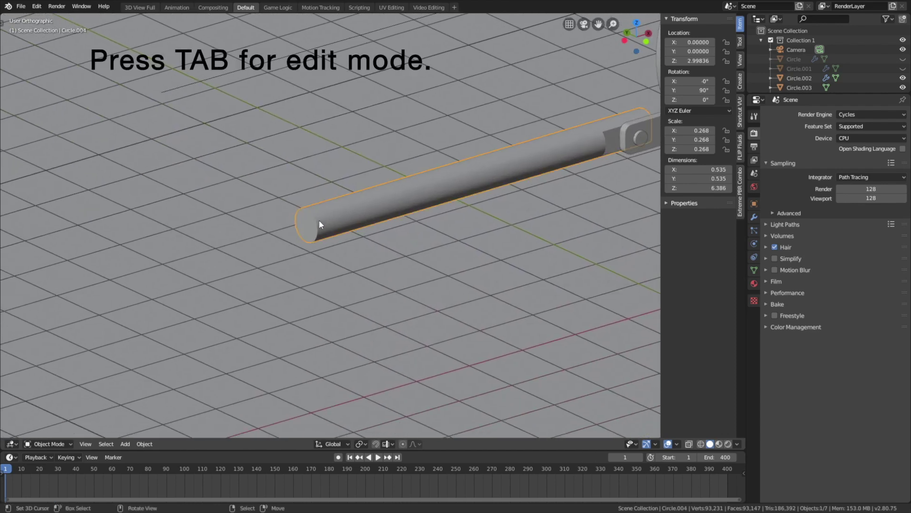
- Snap the 3D cursor to the centre of the piston rod's end face and switch to front view
key(Tab)
click(309, 225)
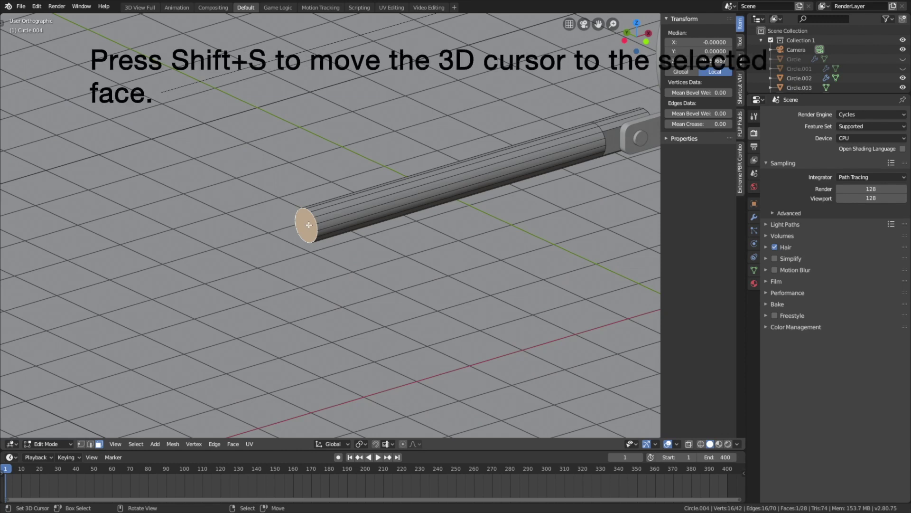
key(shift+s)
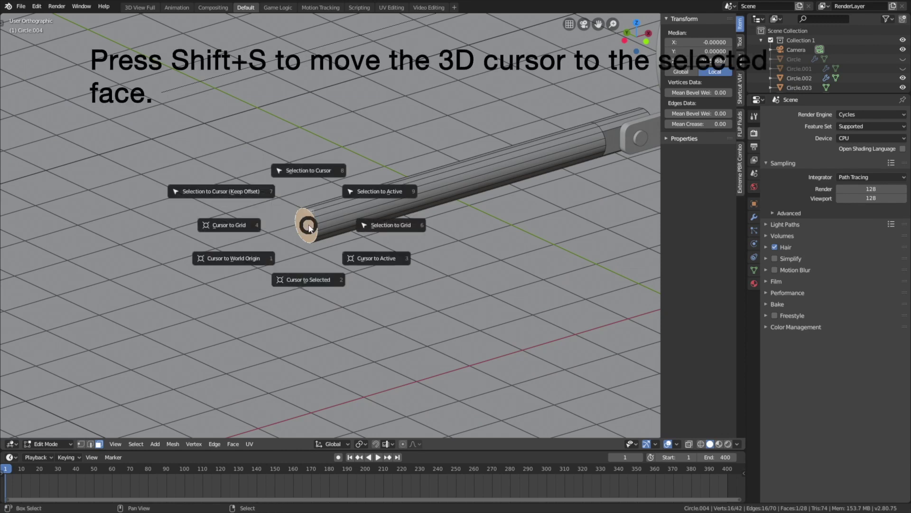
click(313, 280)
key(Tab)
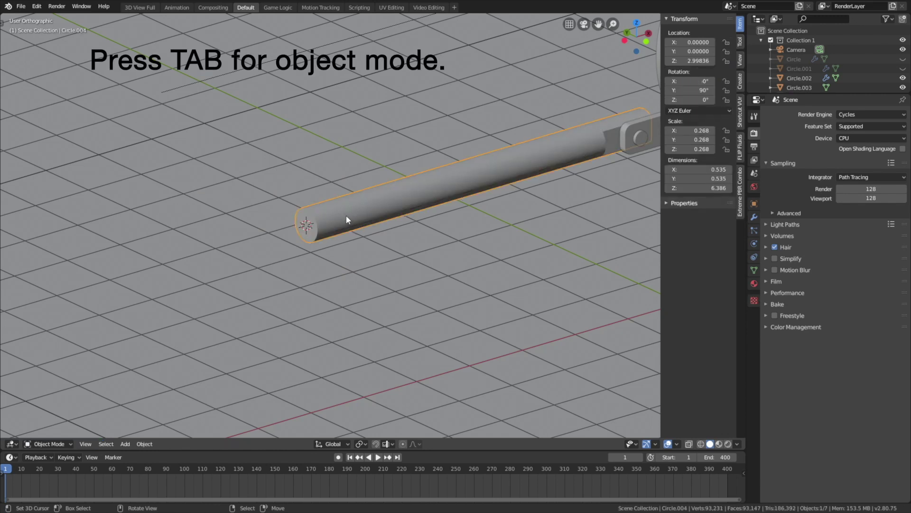
key(KP_1)
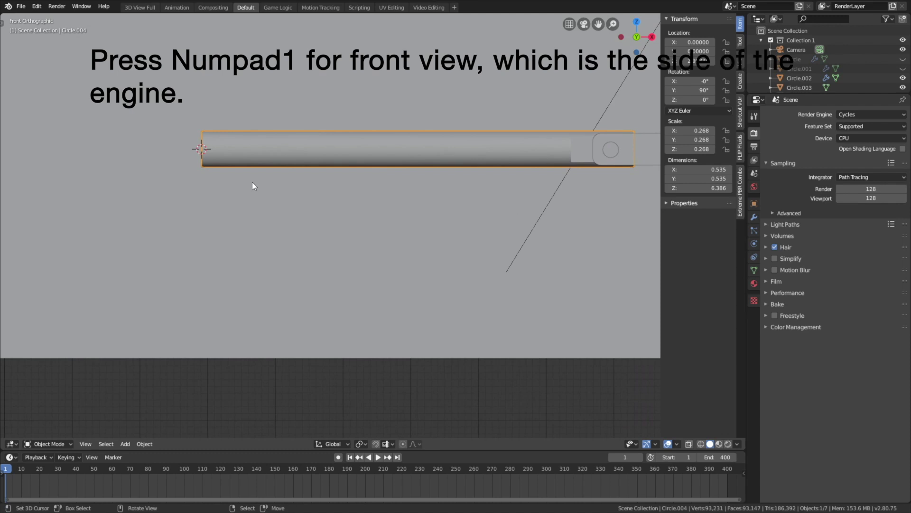
key(shift+a)
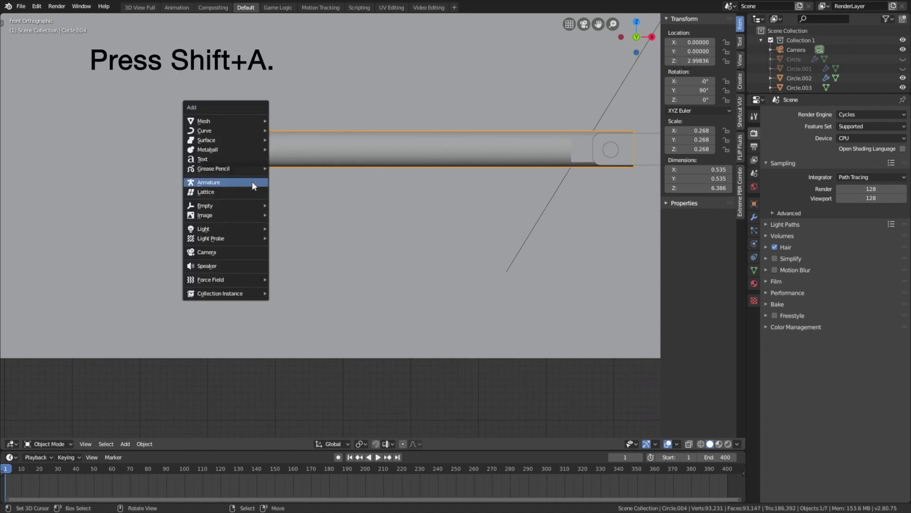
- Add an armature at the cursor, rotate it 90° on Y and scale it down to 0.384
click(253, 183)
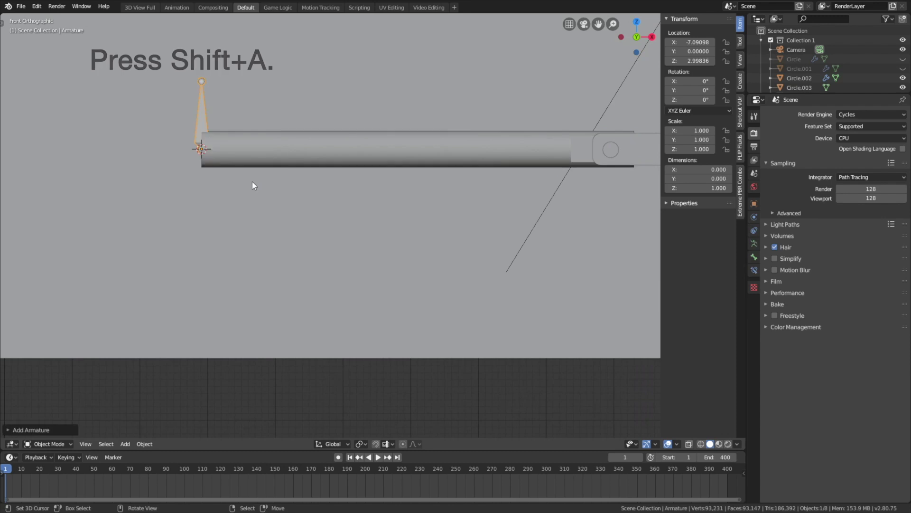
key(r)
key(y)
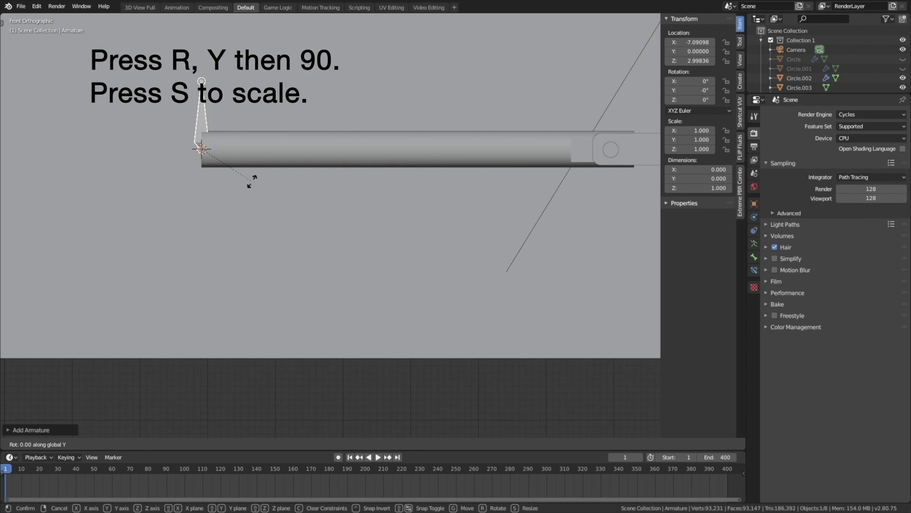
text(90)
key(Return)
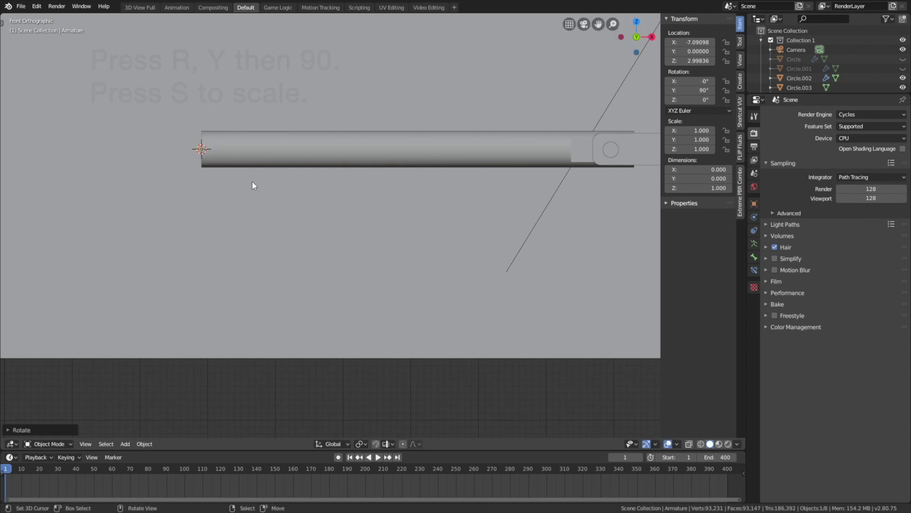
key(s)
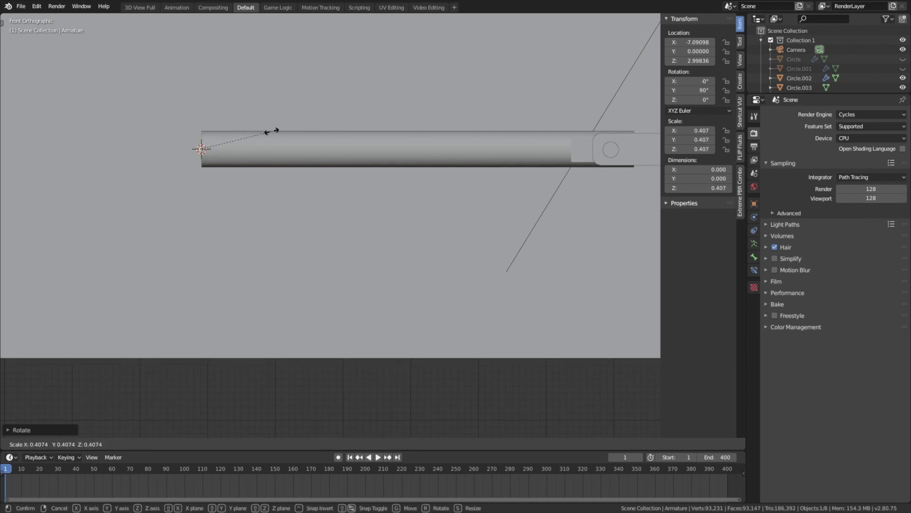
click(269, 135)
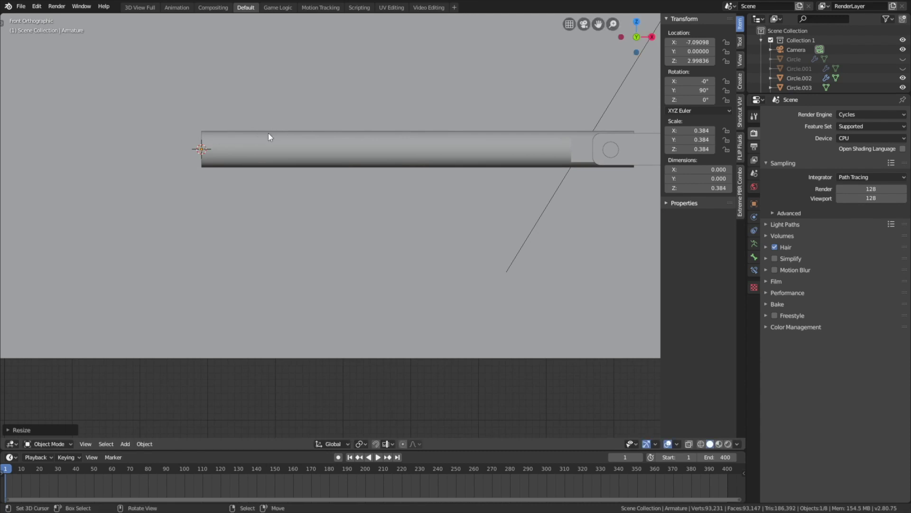
- Draw the armature In Front, shift it slightly left along X, and enter Edit Mode
click(754, 244)
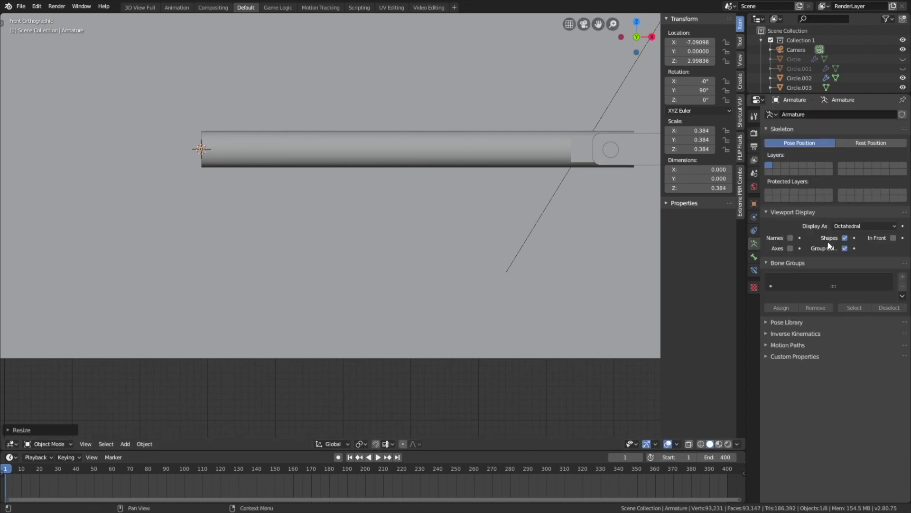
click(894, 238)
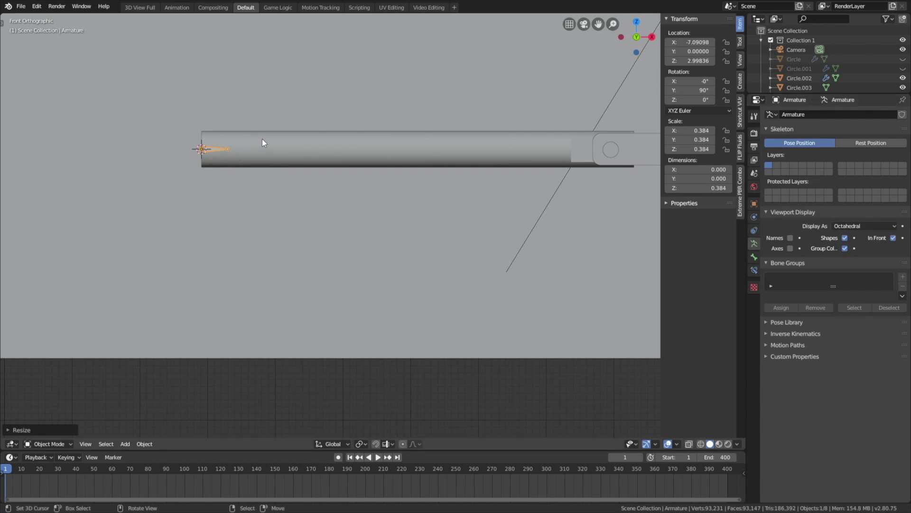
key(g)
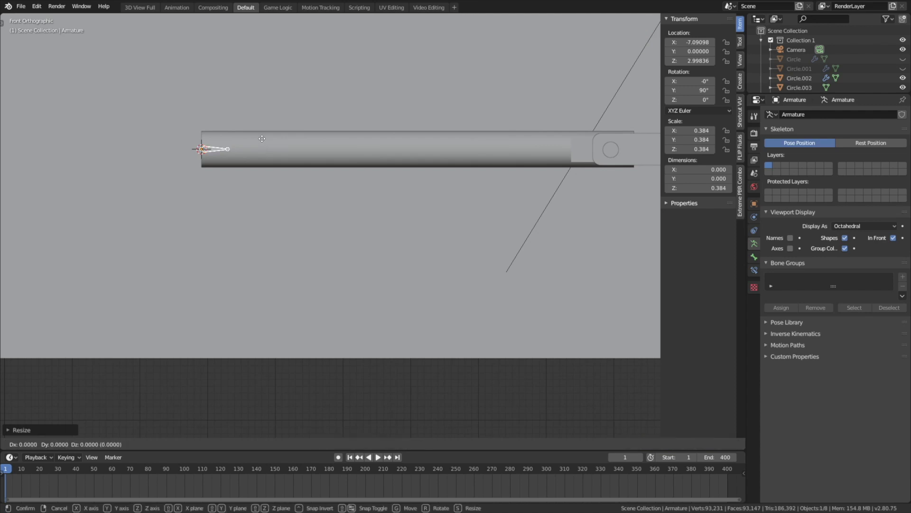
key(x)
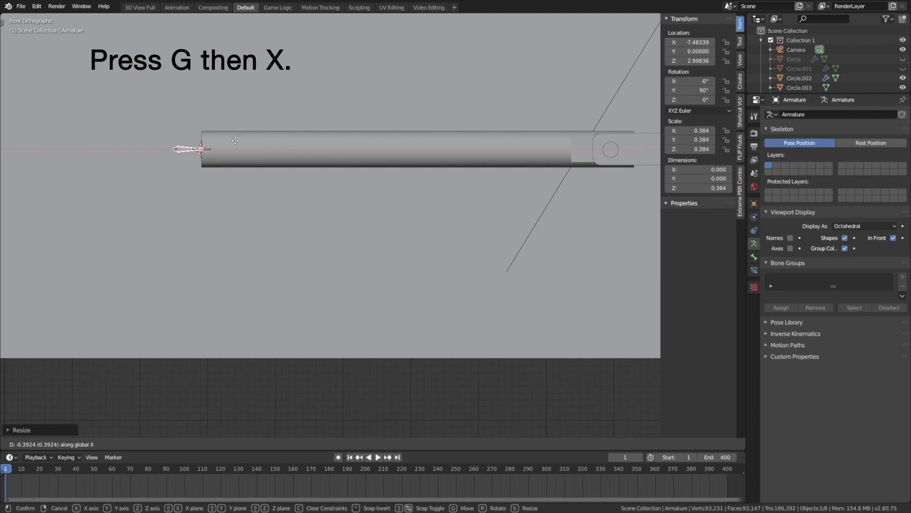
click(237, 144)
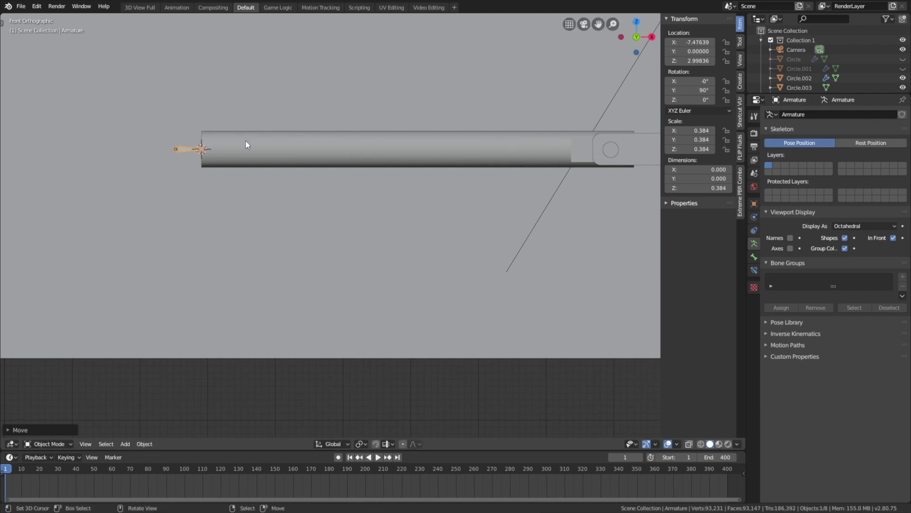
key(Tab)
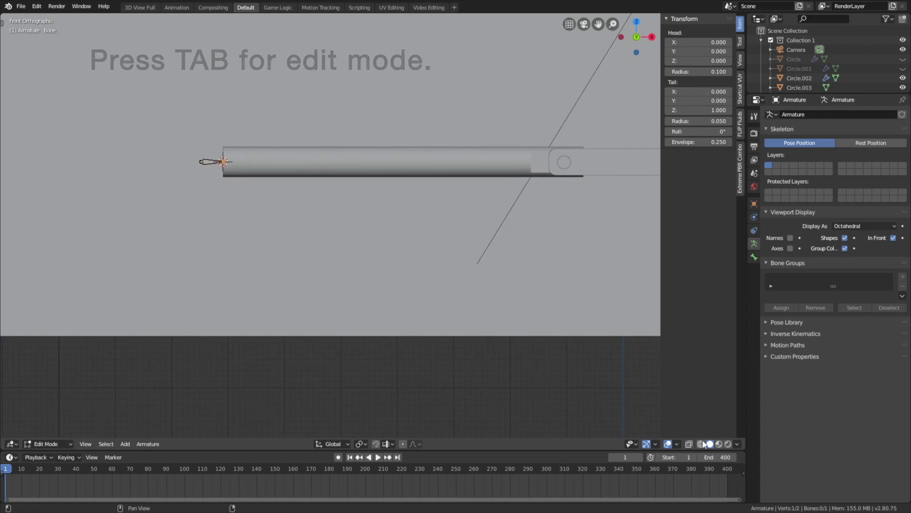
- Make the view see-through, extrude a second bone along X and adjust its tip along X
click(689, 443)
shift+middle_drag(557, 206, 302, 216)
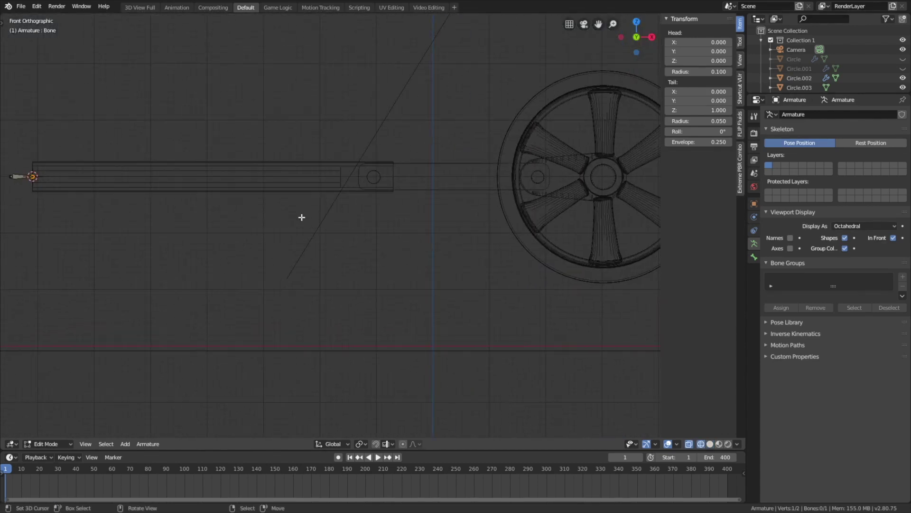
key(e)
key(x)
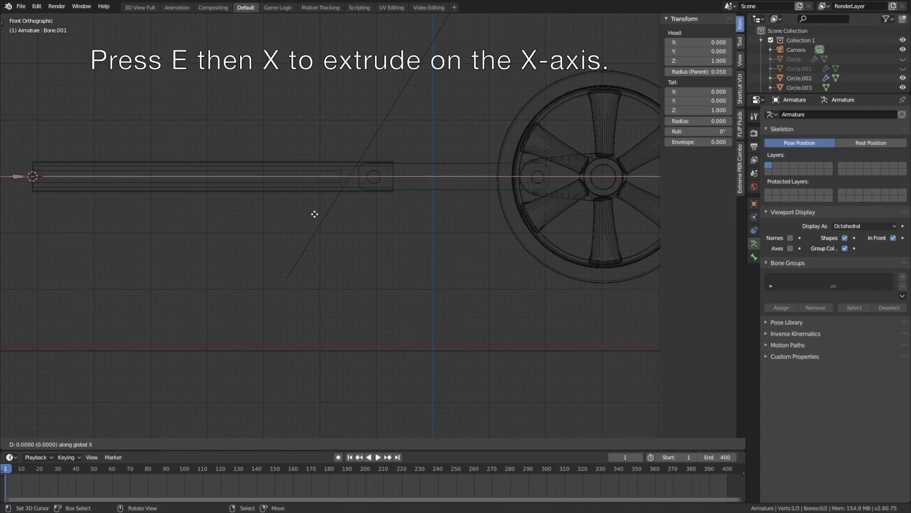
click(641, 215)
scroll(424, 152, up, 6)
shift+middle_drag(424, 152, 302, 214)
scroll(403, 313, up, 4)
key(g)
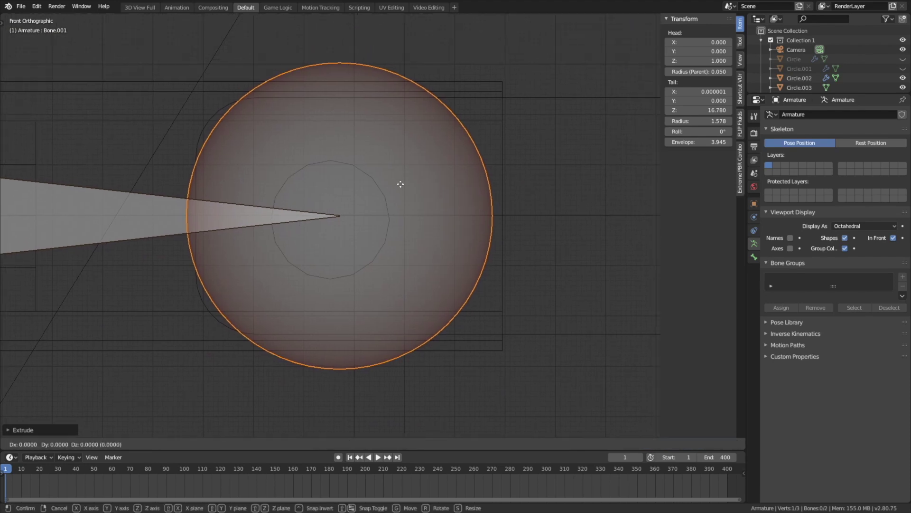
key(x)
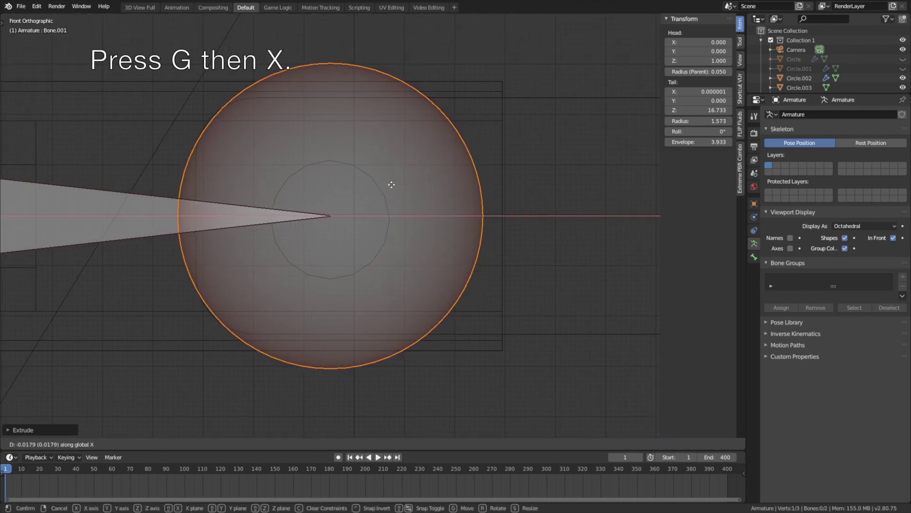
click(391, 185)
- In top view, extrude a third bone along X toward the flywheel
key(KP_7)
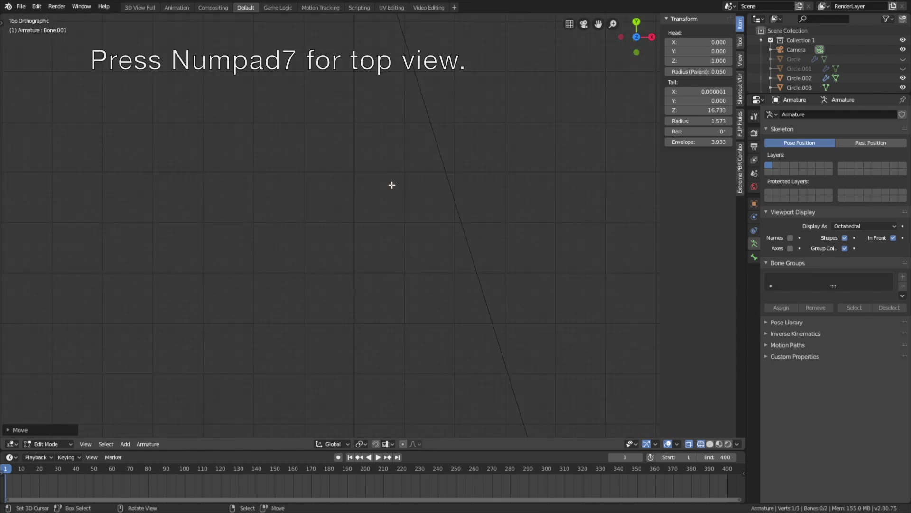
scroll(408, 196, down, 3)
shift+middle_drag(397, 230, 326, 126)
shift+middle_drag(436, 232, 391, 222)
scroll(391, 222, up, 4)
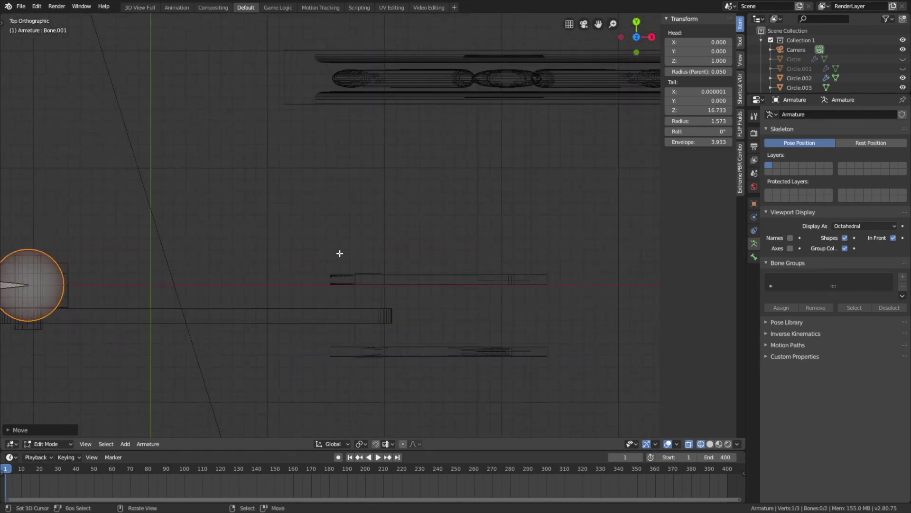
scroll(339, 253, down, 1)
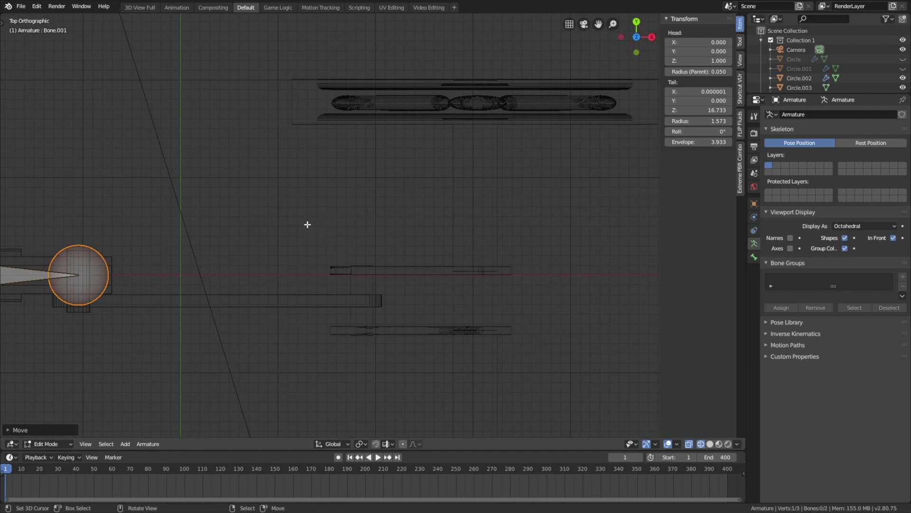
key(e)
key(x)
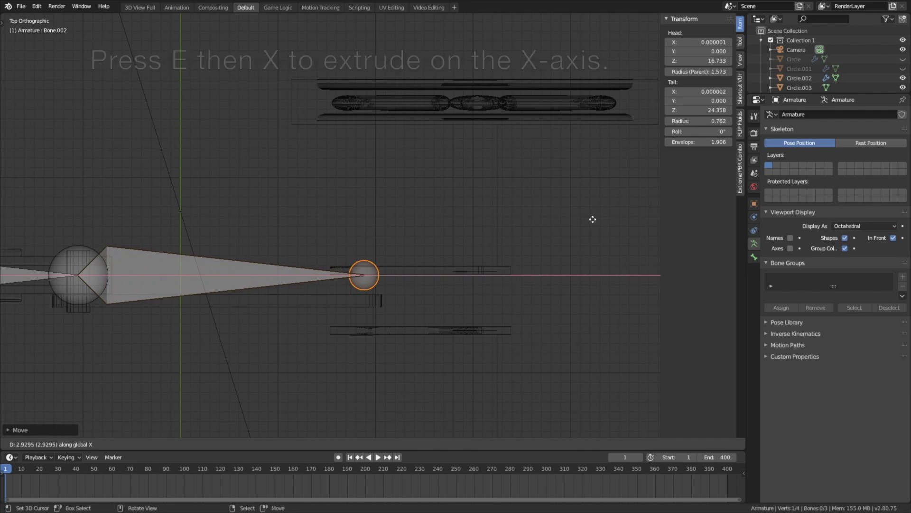
click(584, 220)
scroll(467, 256, up, 5)
shift+middle_drag(467, 256, 395, 135)
scroll(419, 205, up, 4)
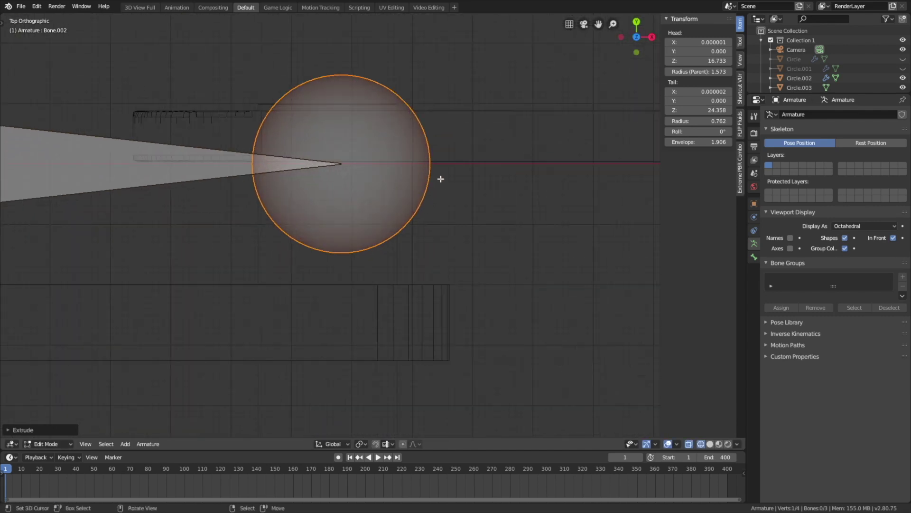
- Pull the third bone's tip back to Y -0.710 over the crank, then nudge it slightly along X
key(g)
key(y)
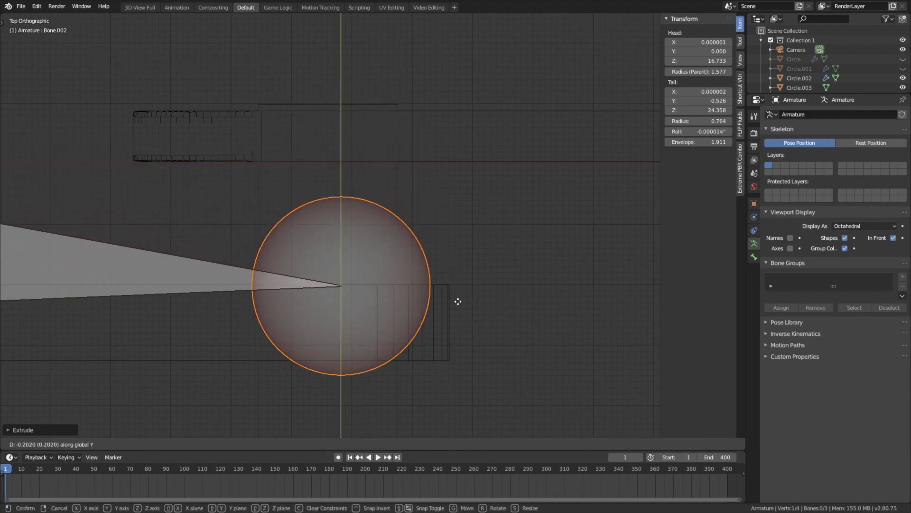
click(453, 343)
middle_drag(433, 339, 441, 247)
key(KP_1)
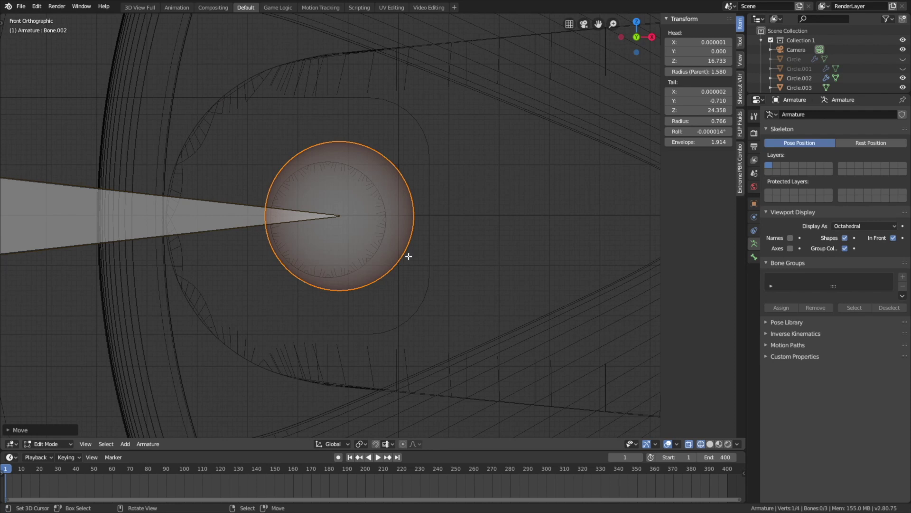
scroll(429, 255, up, 2)
key(g)
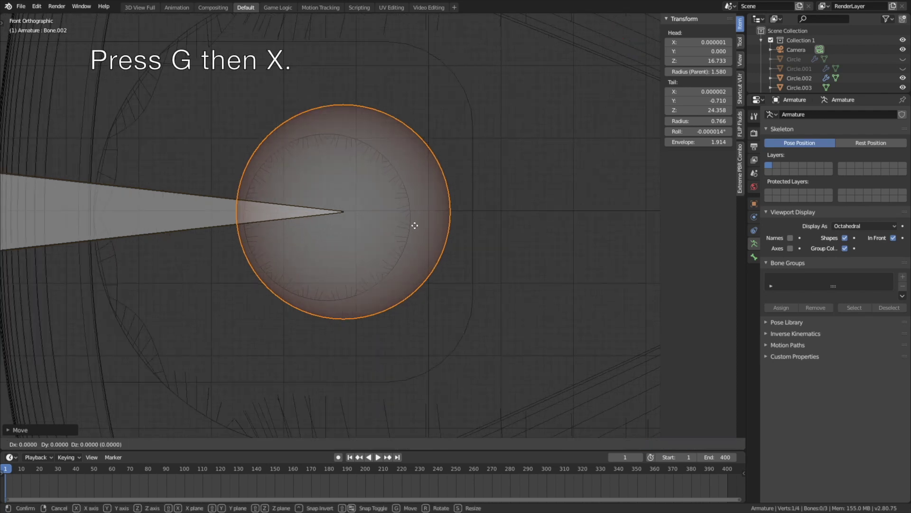
key(x)
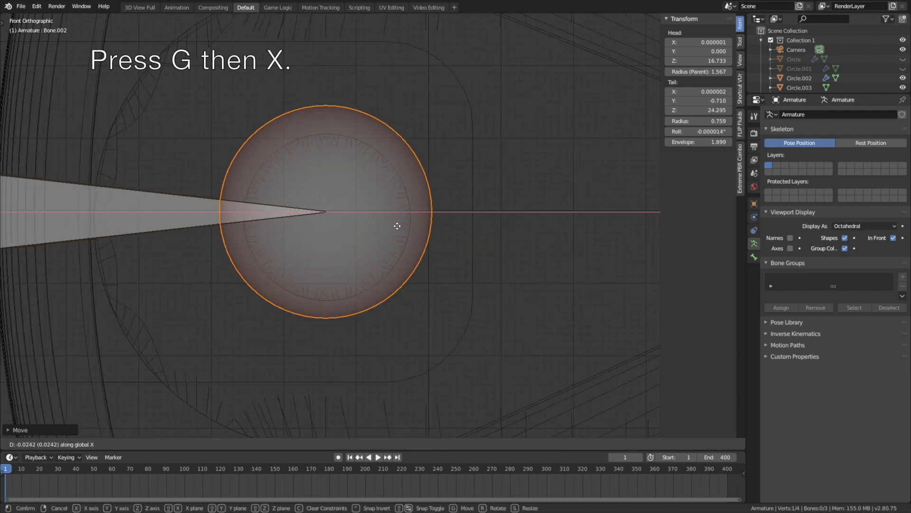
click(398, 226)
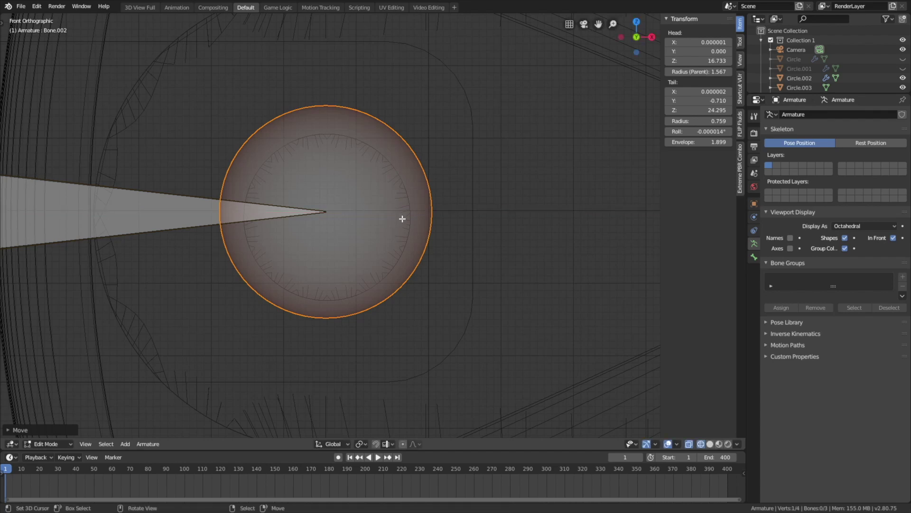
scroll(343, 234, down, 4)
middle_drag(338, 240, 322, 255)
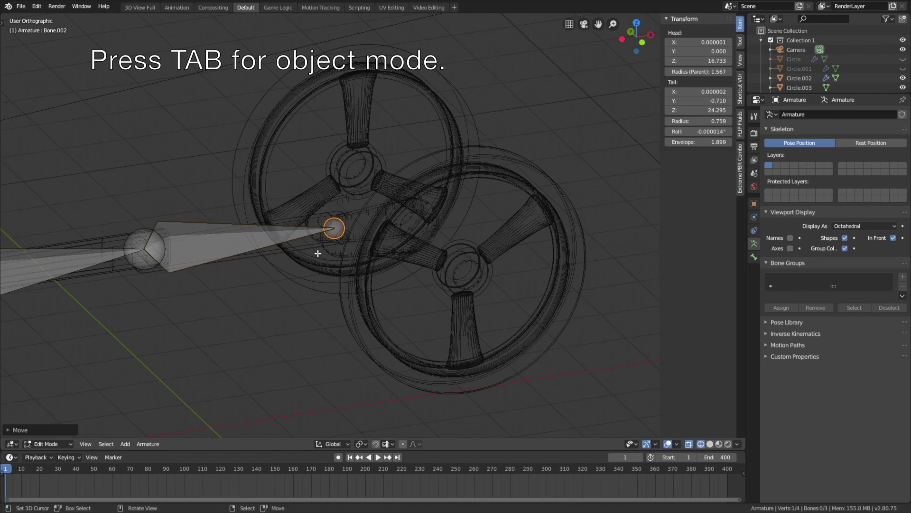
- Return to Object Mode, select the wheel-and-axle mesh Circle.002 and enter Edit Mode
key(Tab)
middle_drag(463, 227, 311, 239)
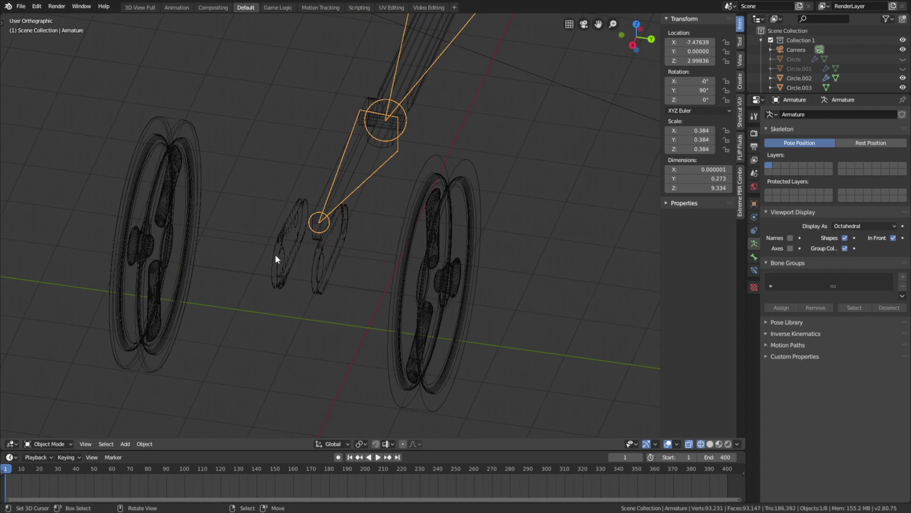
click(276, 258)
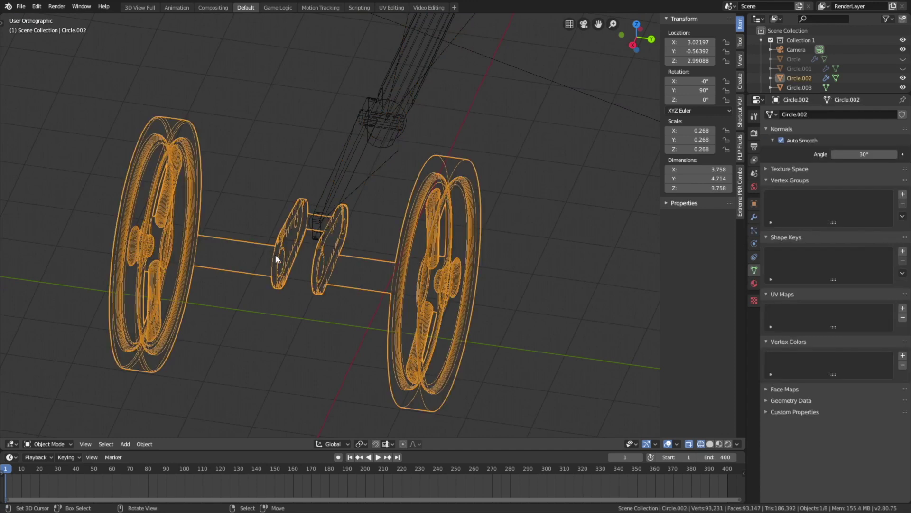
click(61, 444)
click(45, 422)
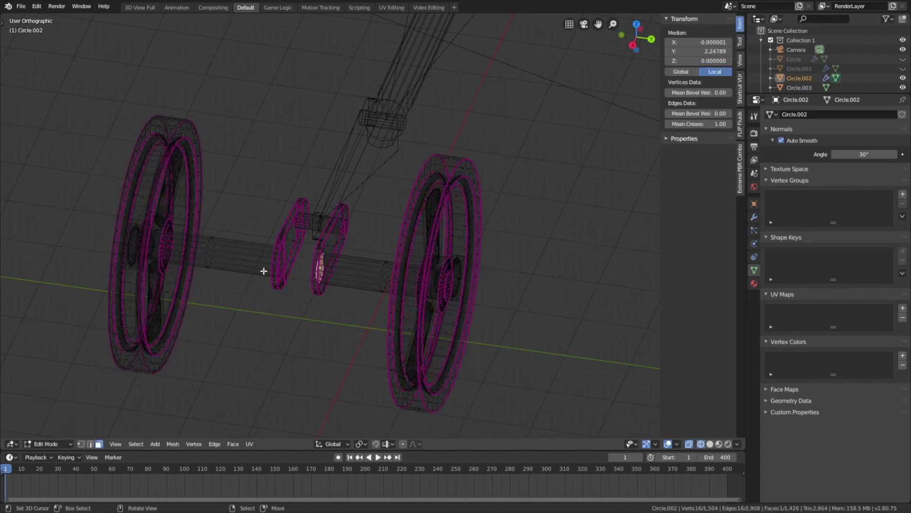
- Snap the 3D cursor to the centre of the crank pin's end face
scroll(249, 279, up, 5)
middle_drag(248, 278, 303, 268)
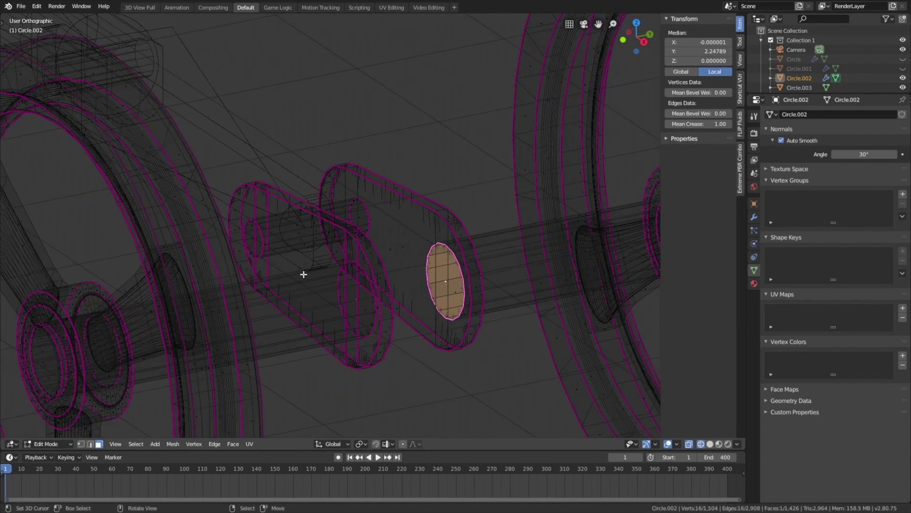
click(359, 296)
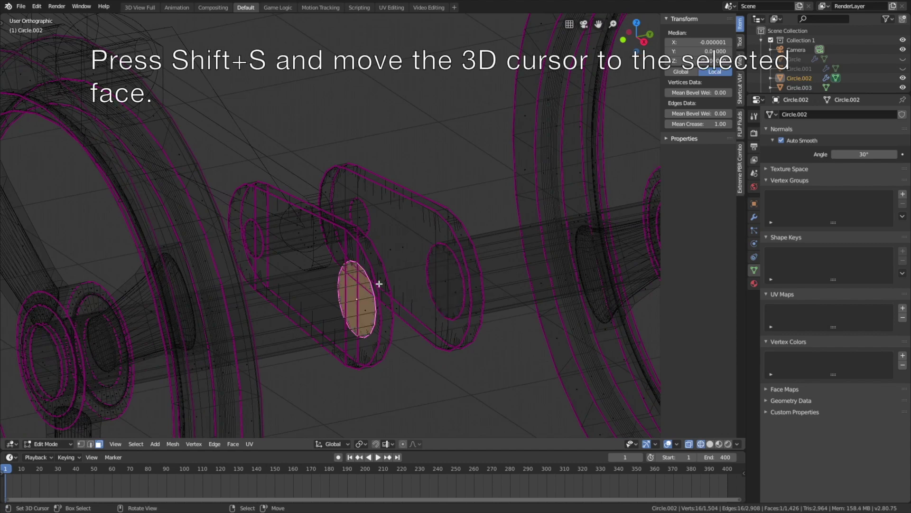
key(shift+s)
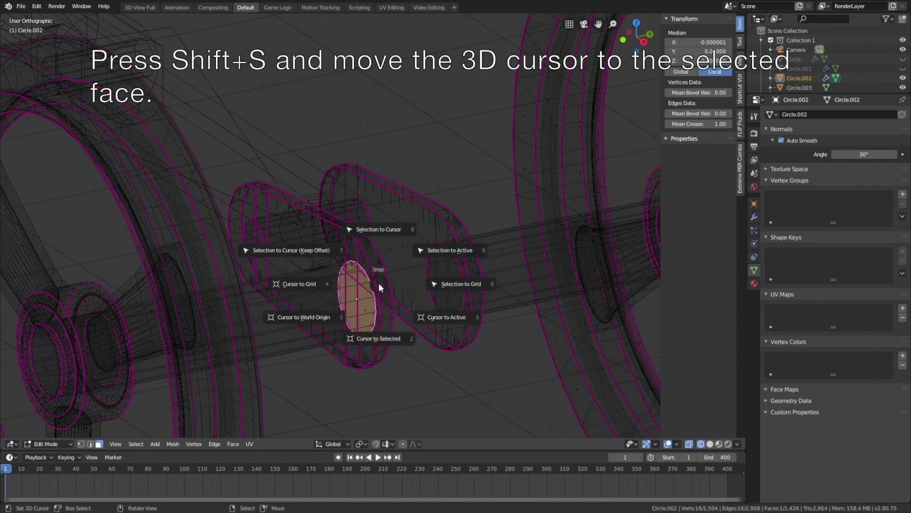
click(381, 339)
middle_drag(417, 299, 393, 296)
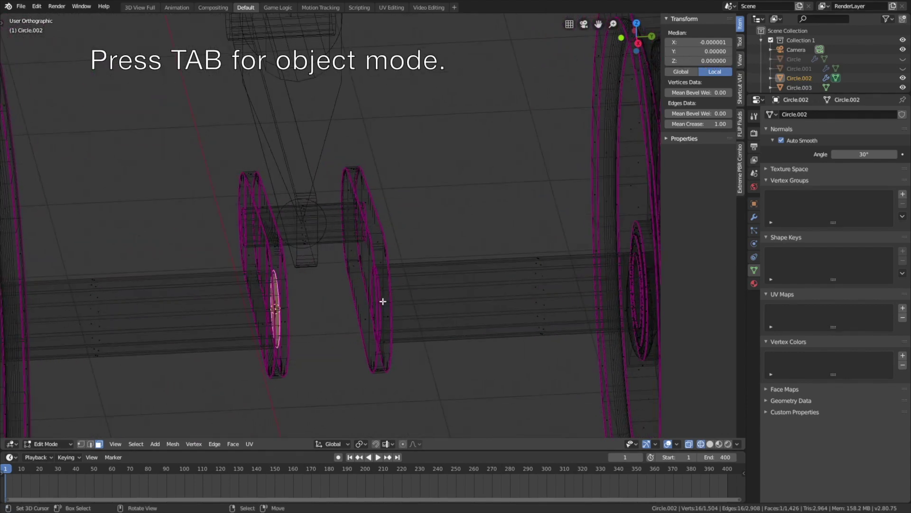
- Add a second armature, Armature.001, at the cursor and shift it along Y in top view
key(Tab)
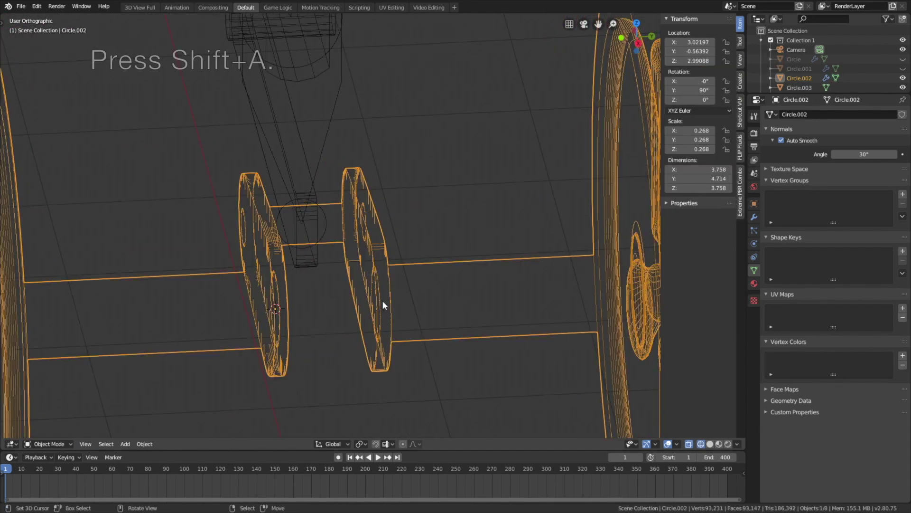
key(shift+a)
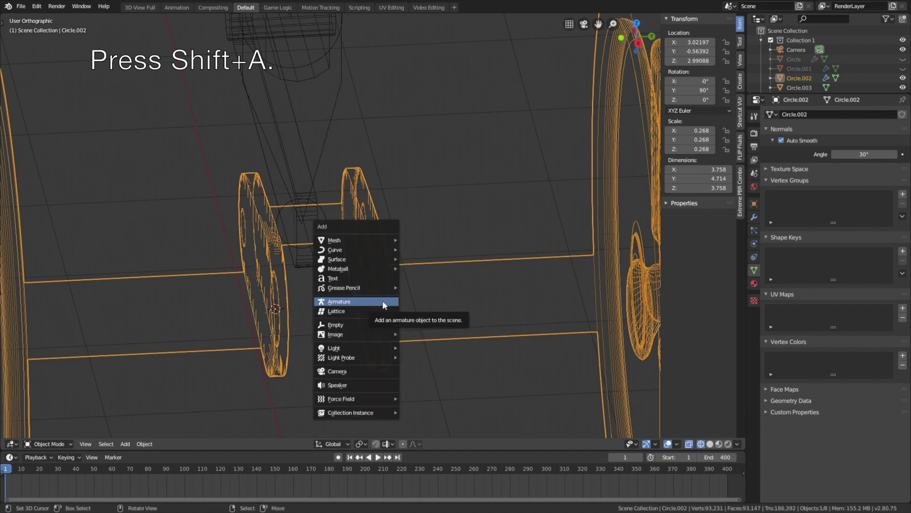
click(383, 302)
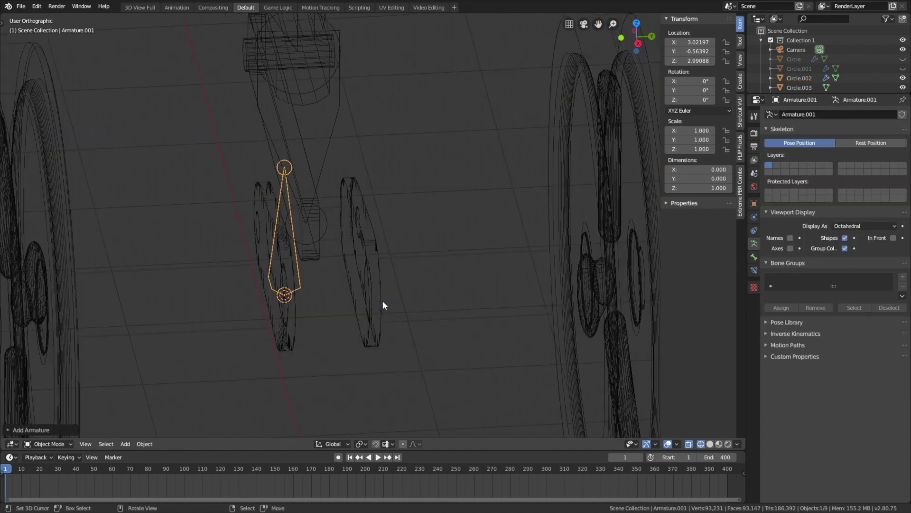
key(KP_7)
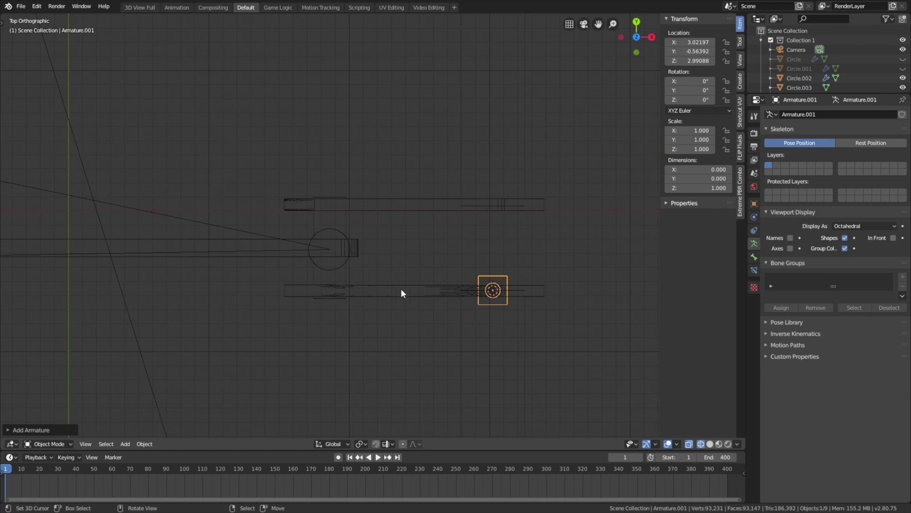
key(g)
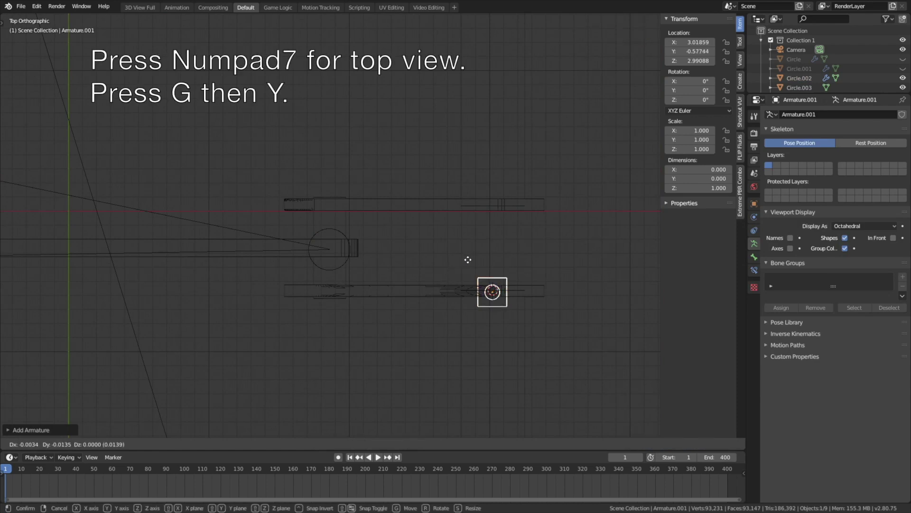
key(y)
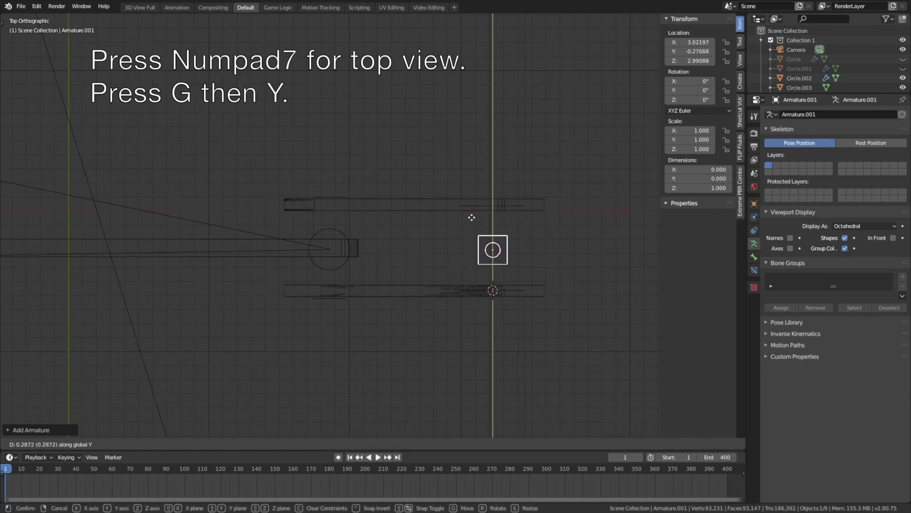
click(471, 217)
- Rotate Armature.001 -90° on Y in front view and enter Edit Mode
key(KP_1)
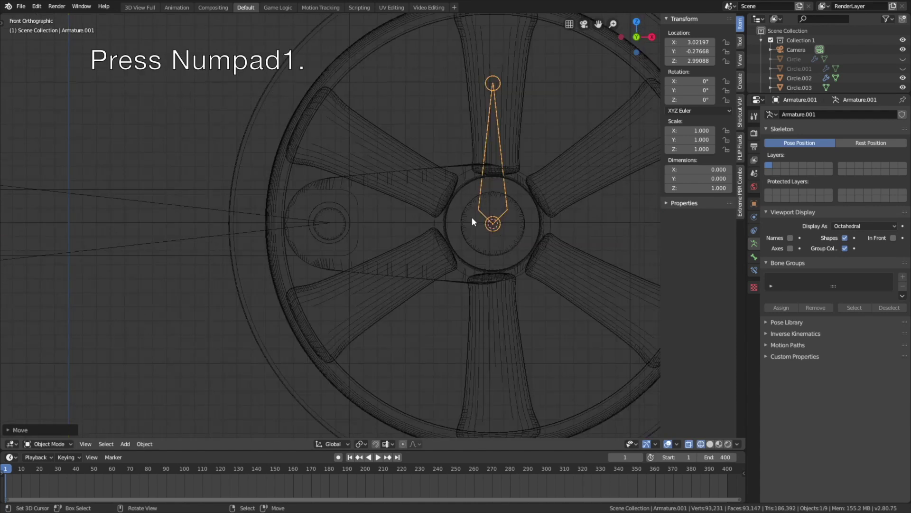
scroll(471, 217, down, 4)
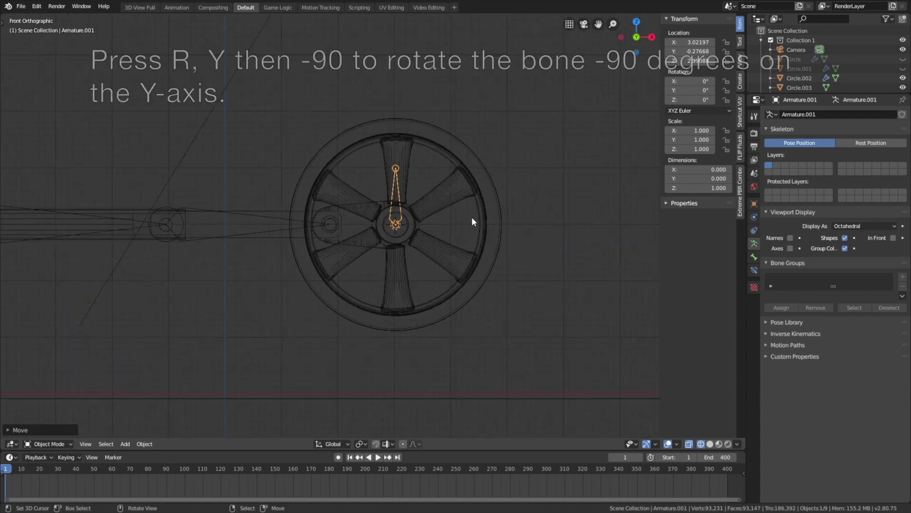
text(ry)
text(-90)
key(Return)
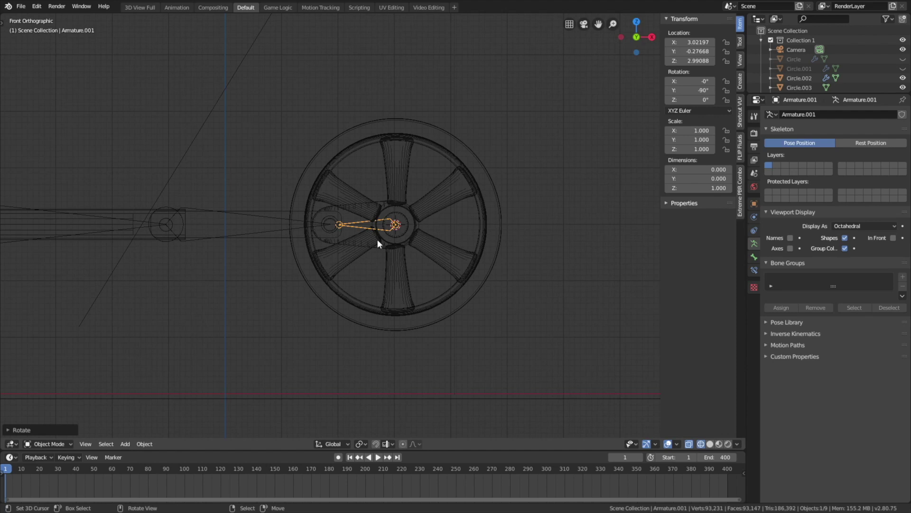
scroll(378, 239, up, 9)
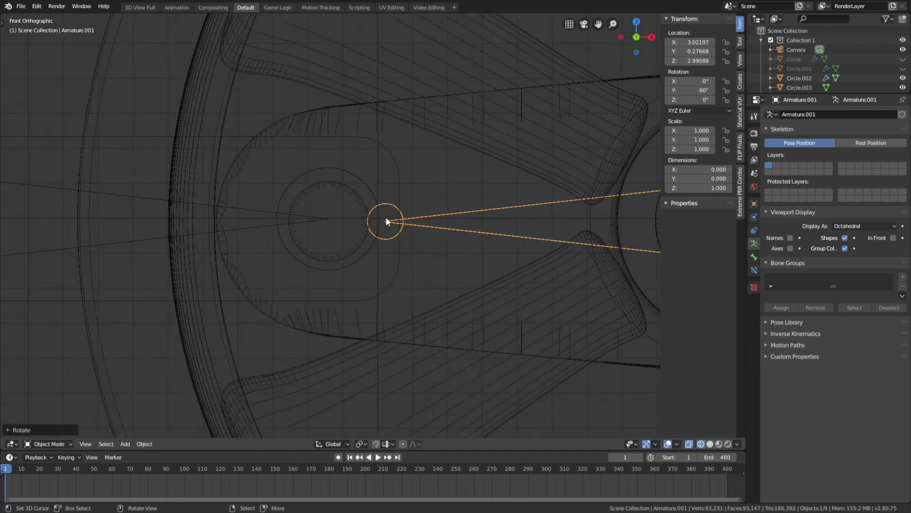
key(Tab)
scroll(389, 219, up, 2)
scroll(389, 218, down, 2)
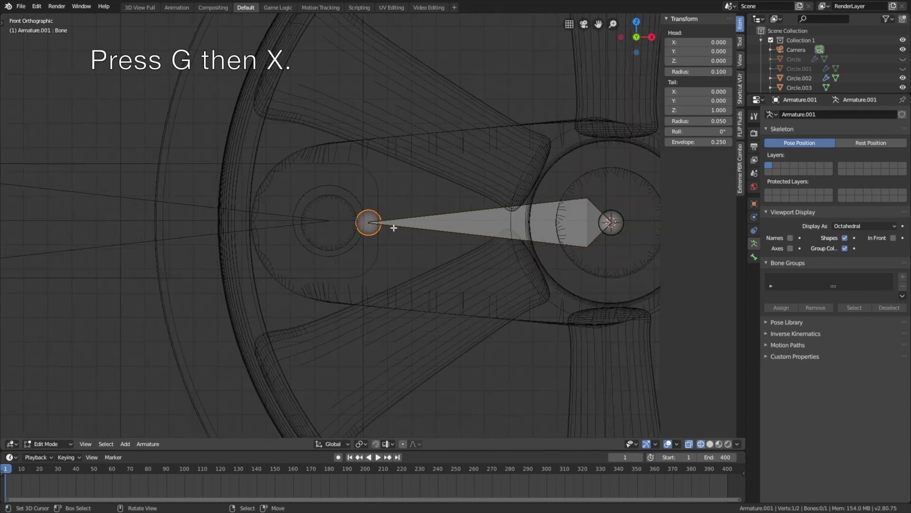
- Lengthen Armature.001's bone along X, extrude Bone.001 further left, and return to Object Mode
key(g)
key(x)
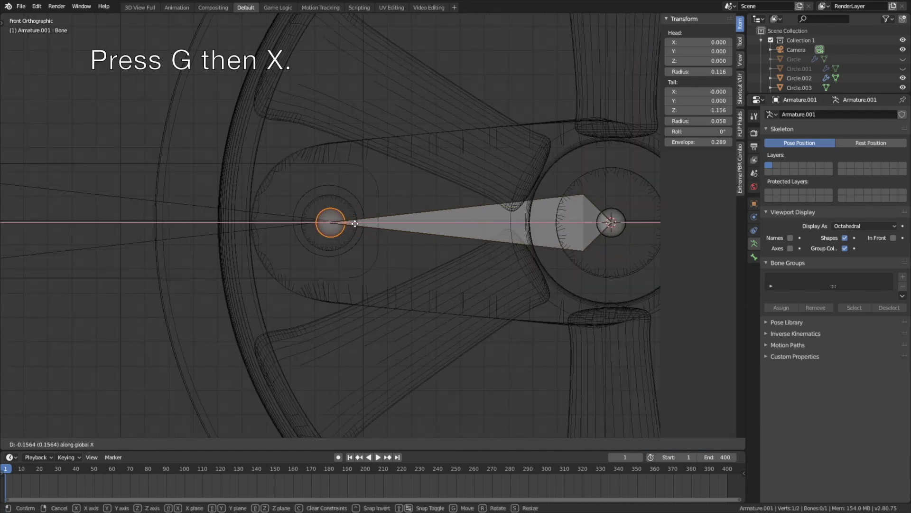
click(354, 223)
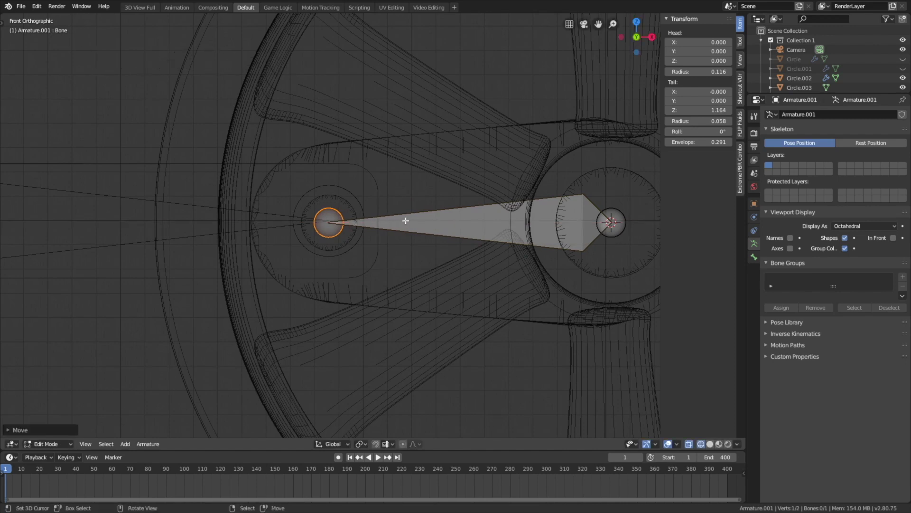
key(e)
key(x)
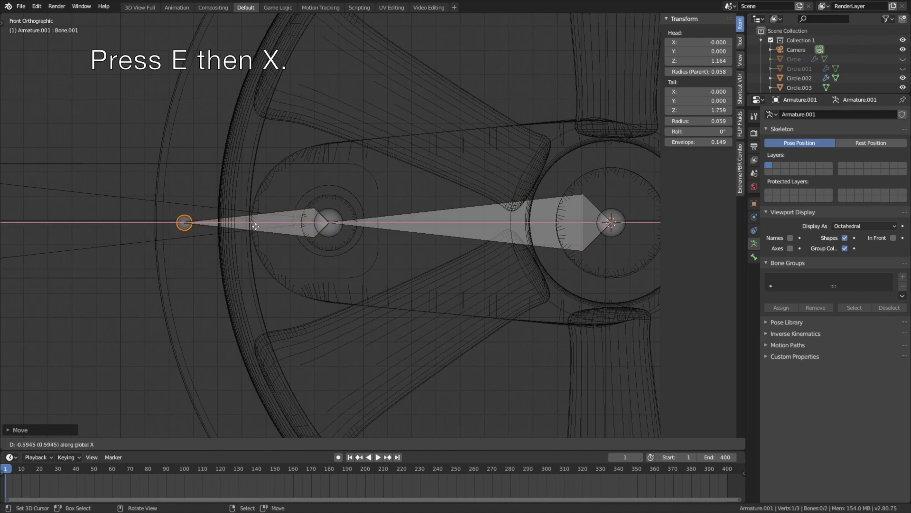
click(195, 245)
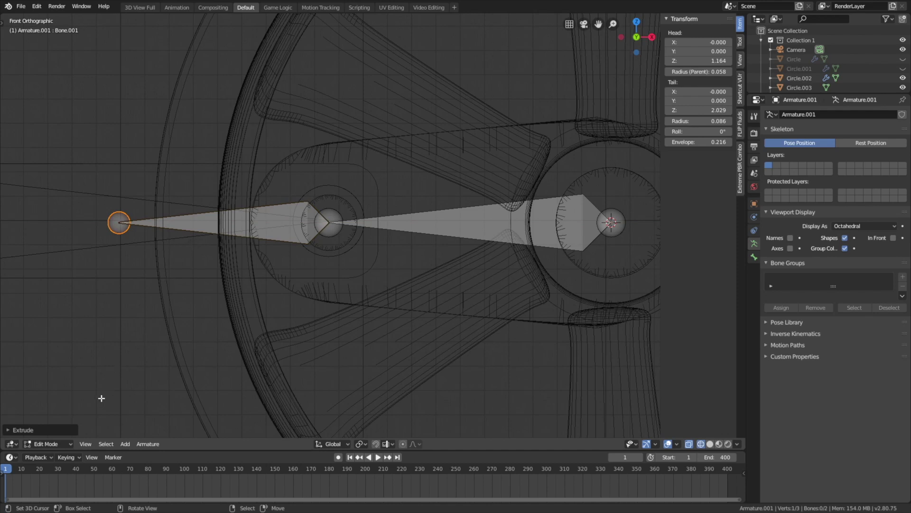
click(67, 444)
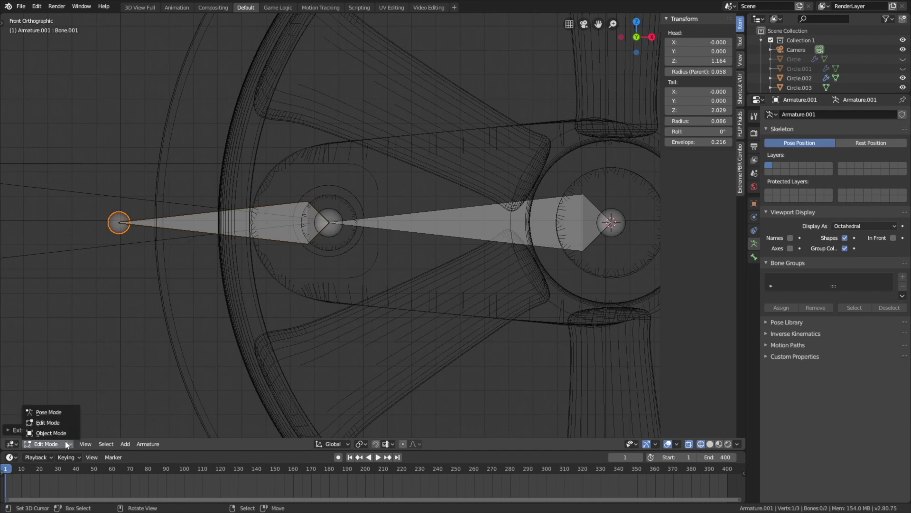
click(61, 433)
scroll(181, 264, down, 4)
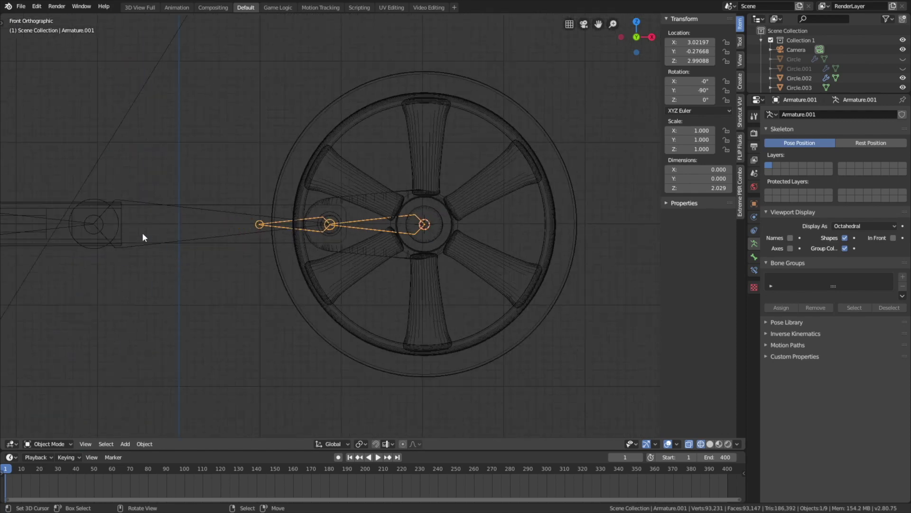
- Select the main armature in Pose Mode and pick Bone.002
click(126, 198)
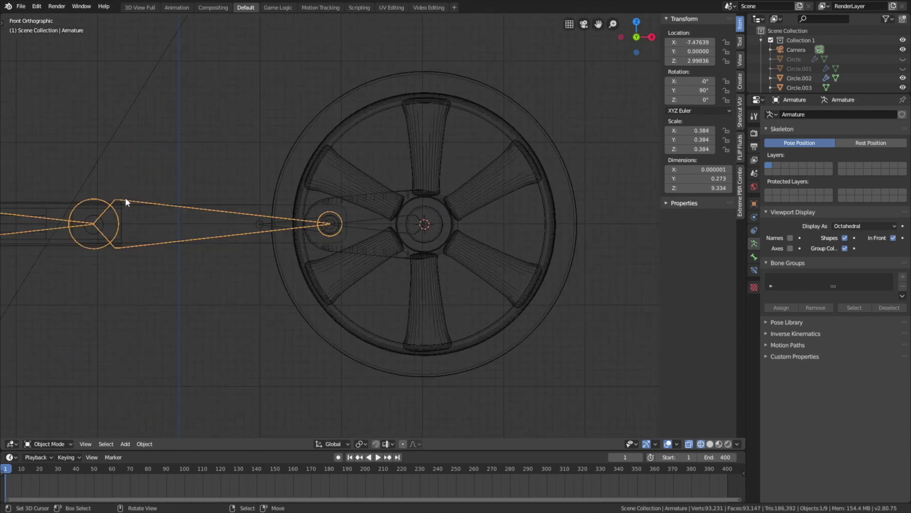
click(57, 444)
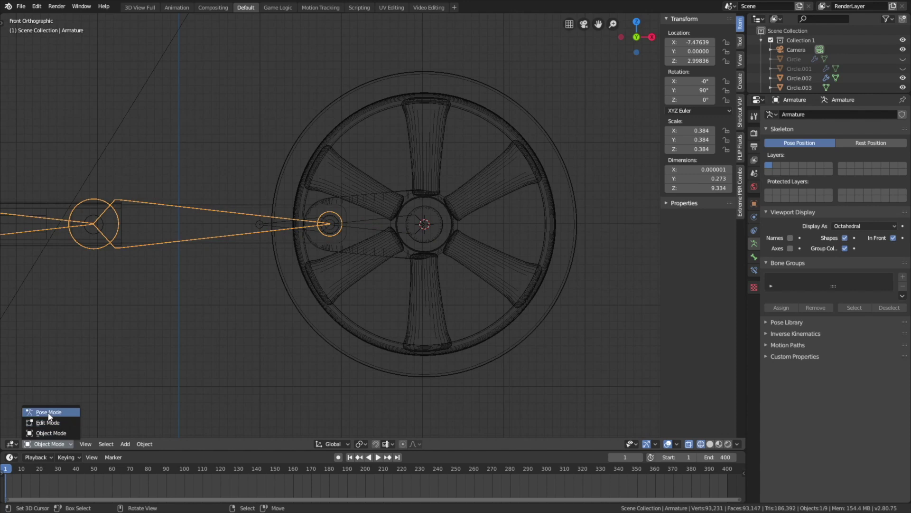
click(49, 416)
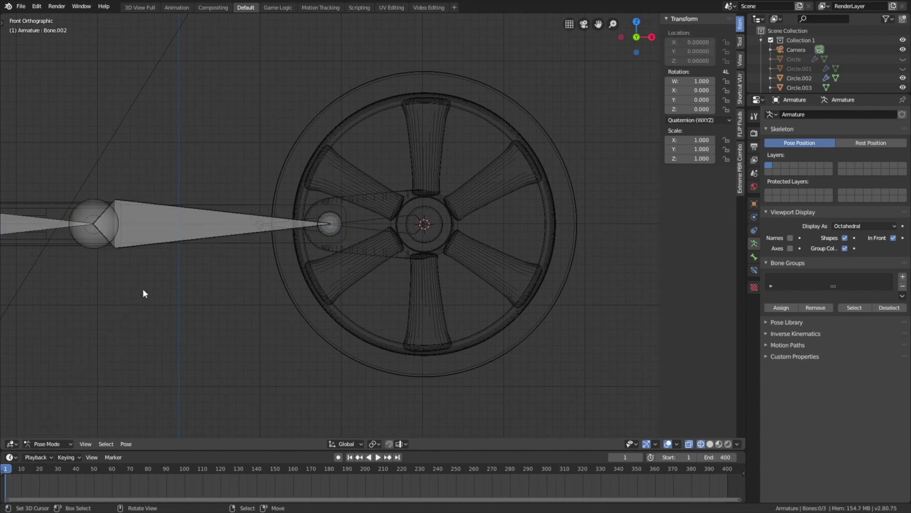
click(192, 212)
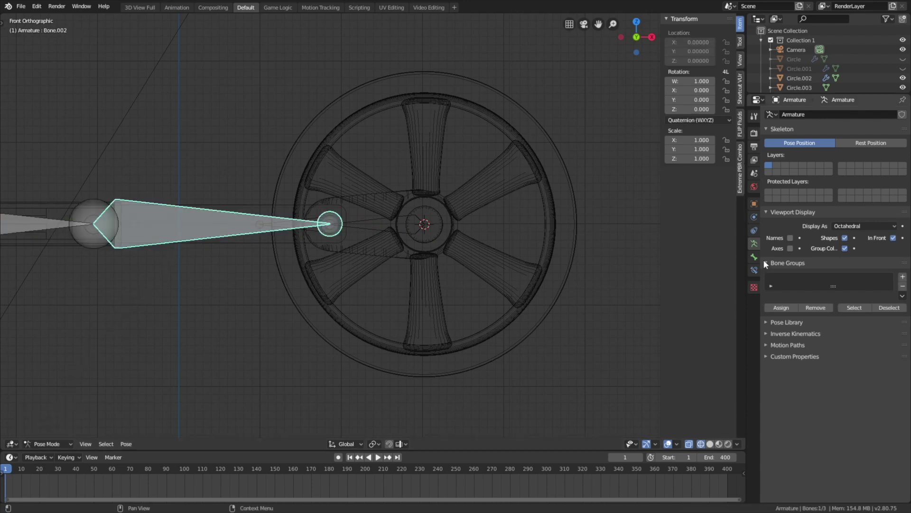
- Add an Inverse Kinematics constraint to Bone.002 targeting Armature.001, bone Bone.001
click(755, 270)
click(789, 118)
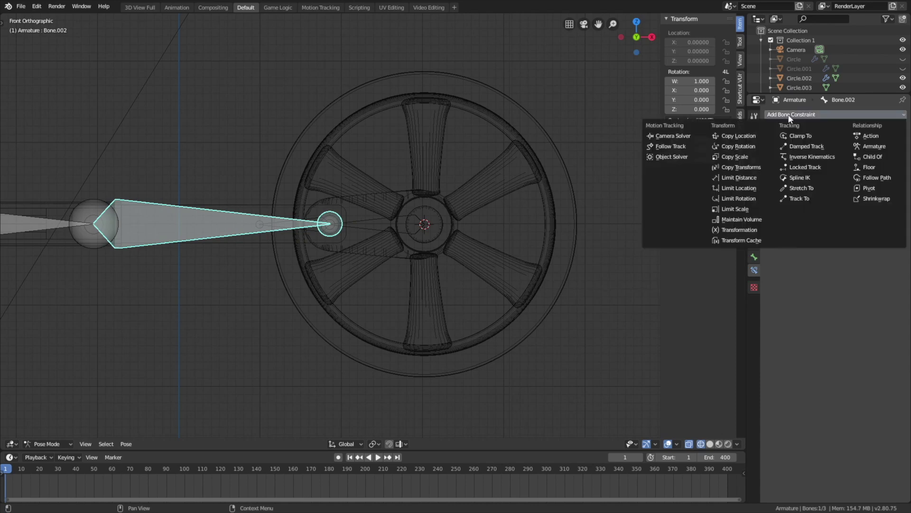
click(807, 161)
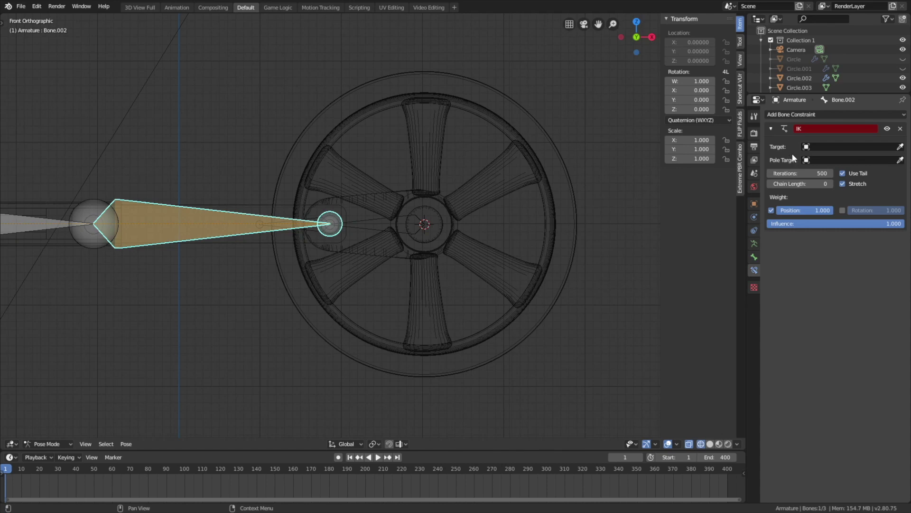
click(816, 145)
click(817, 170)
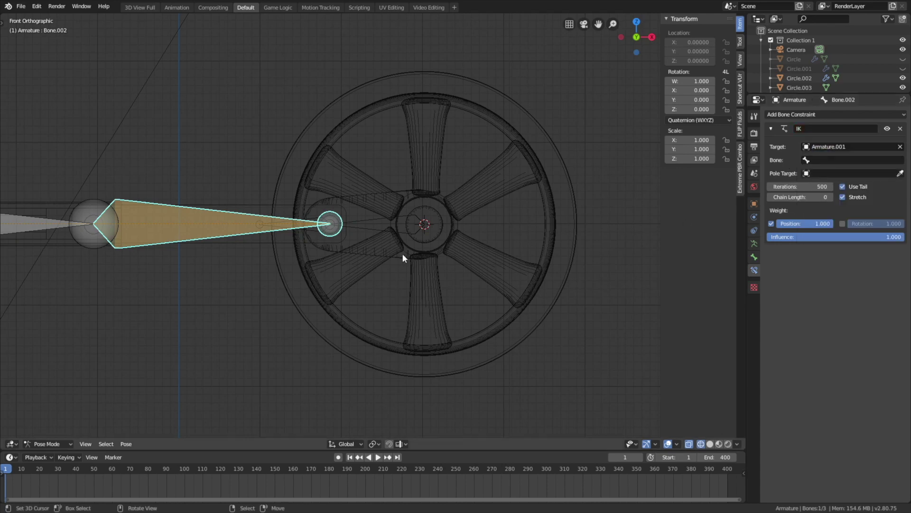
click(816, 160)
click(816, 186)
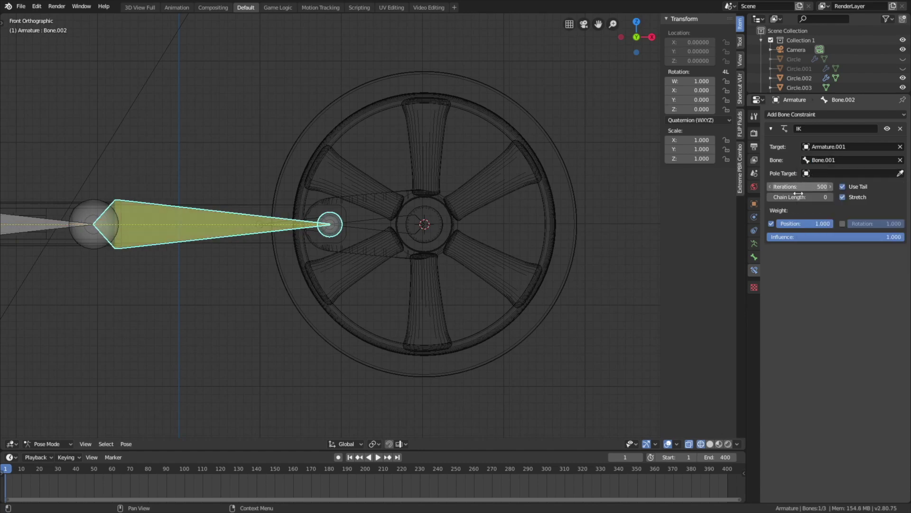
middle_drag(426, 231, 372, 290)
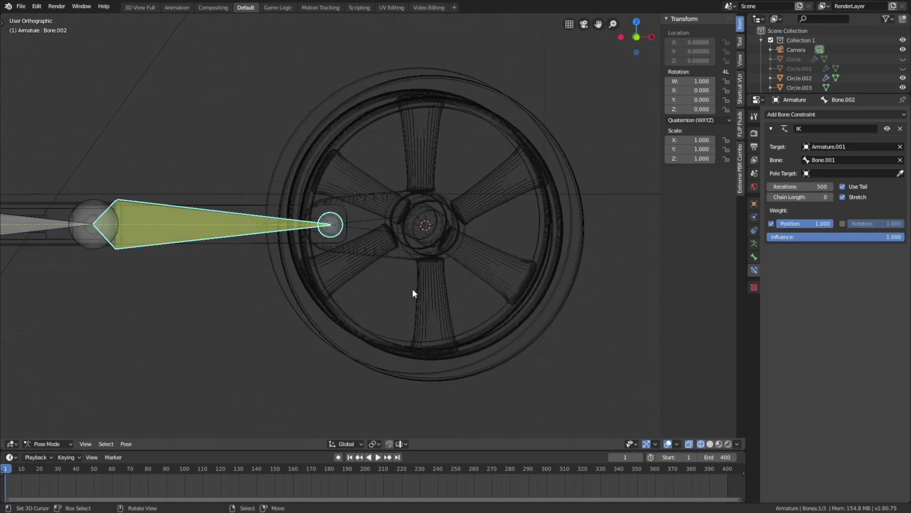
- Lock IK on X, Y and Z for Bone.001 of the main armature
key(shift)
click(41, 217)
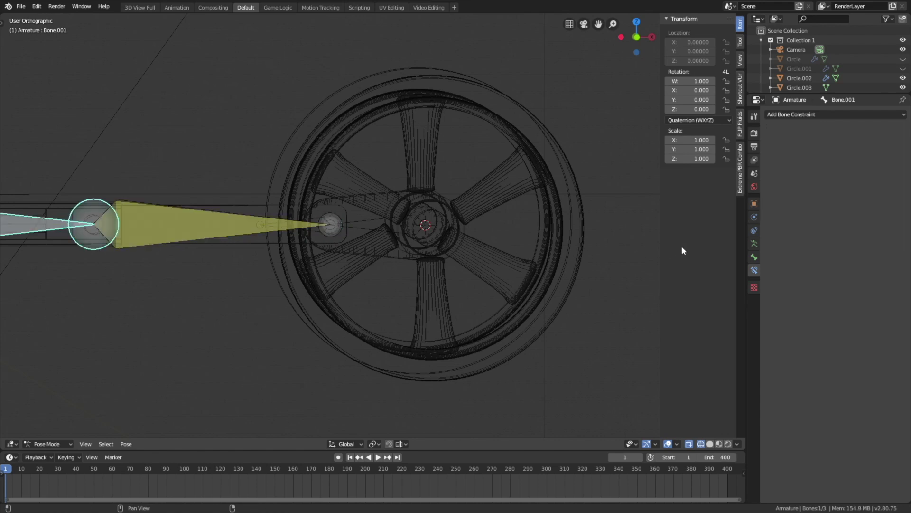
click(755, 257)
scroll(813, 303, down, 5)
scroll(813, 303, down, 10)
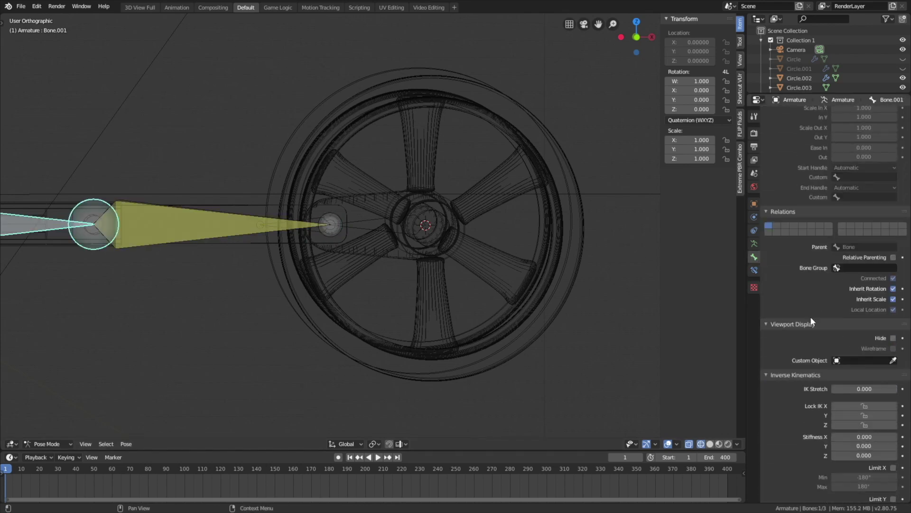
drag(842, 322, 850, 342)
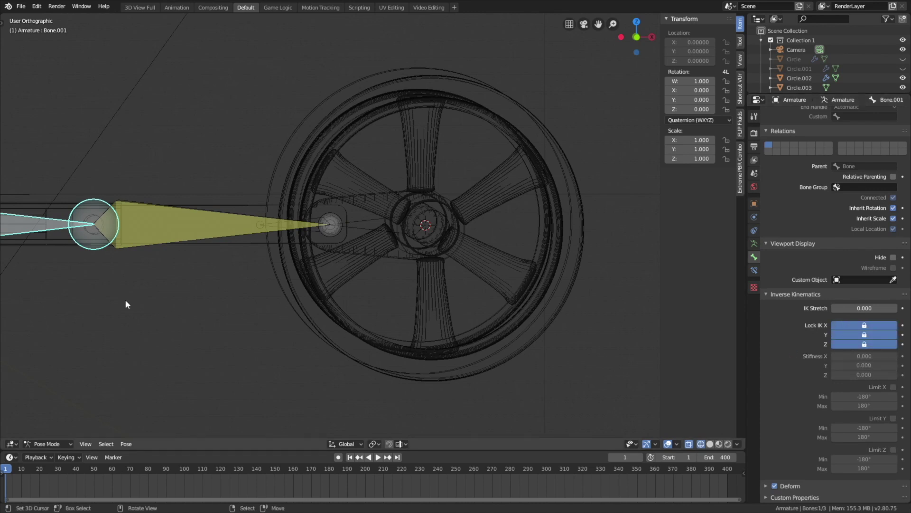
key(KP_Decimal)
- Set the small bone Bone's IK Stretch to 1.000 and return to Object Mode
click(223, 215)
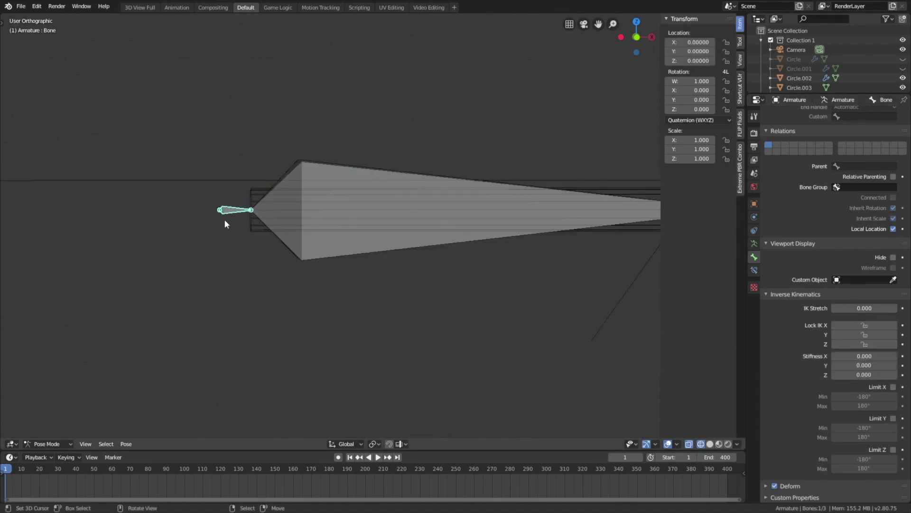
drag(850, 309, 864, 345)
scroll(496, 293, down, 4)
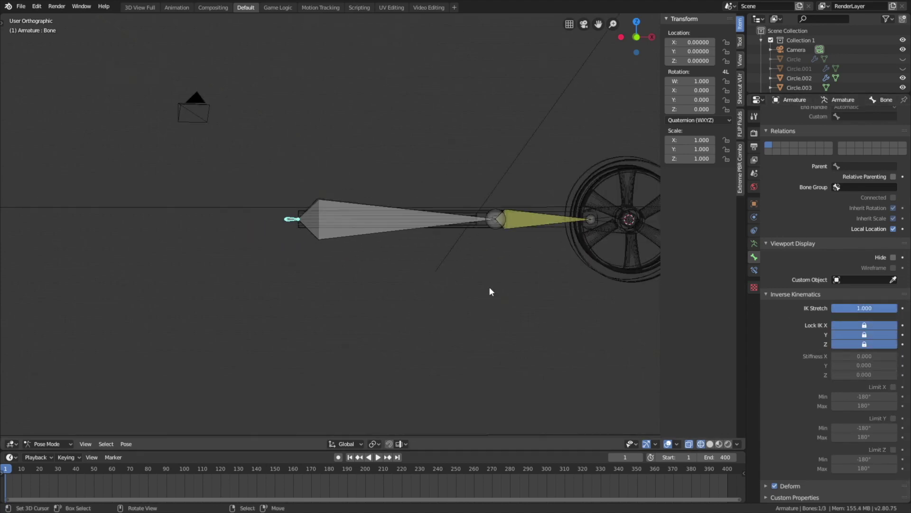
click(47, 443)
click(43, 432)
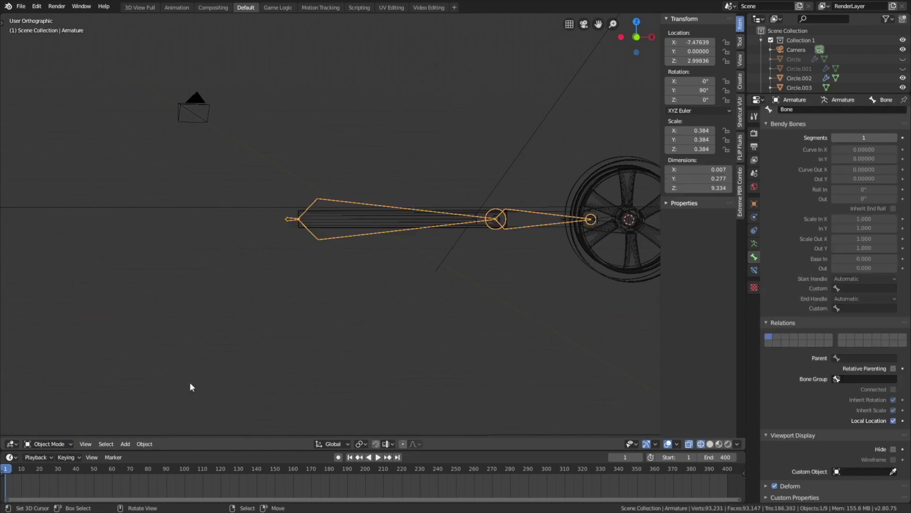
- Select Armature.001, test-spin it around Y, then cancel back to its -90° pose
middle_drag(577, 239, 467, 268)
click(346, 338)
middle_drag(346, 338, 439, 289)
scroll(438, 289, up, 5)
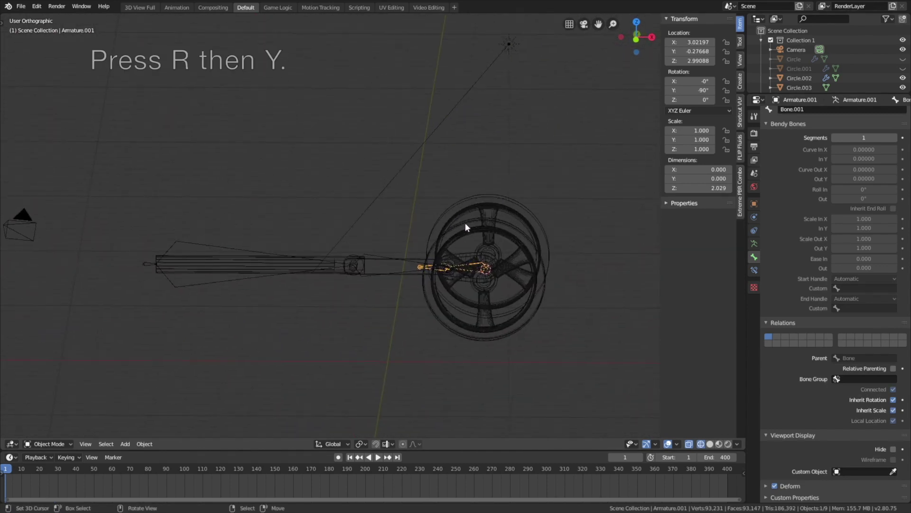
key(r)
key(y)
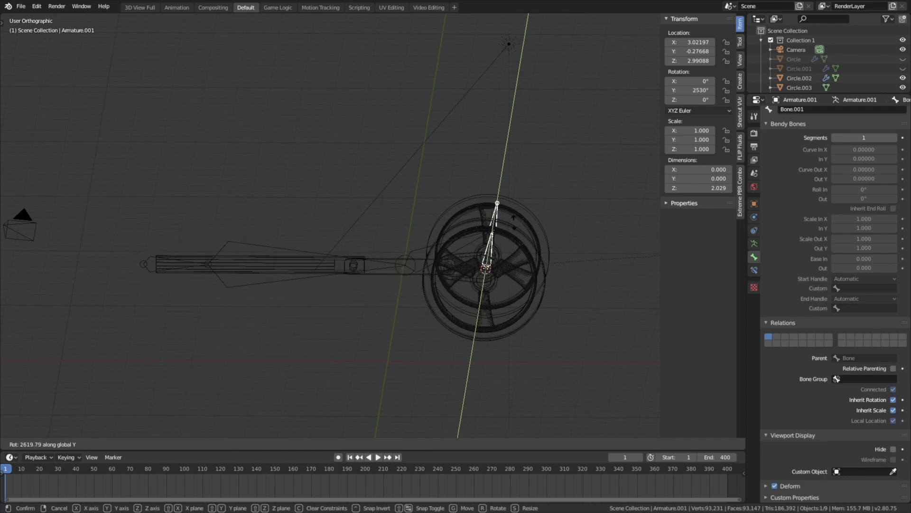
key(Escape)
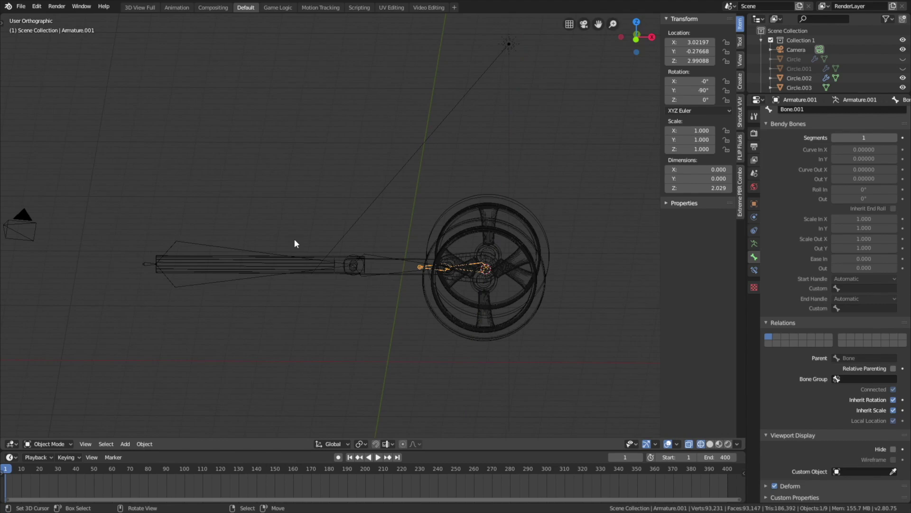
click(21, 6)
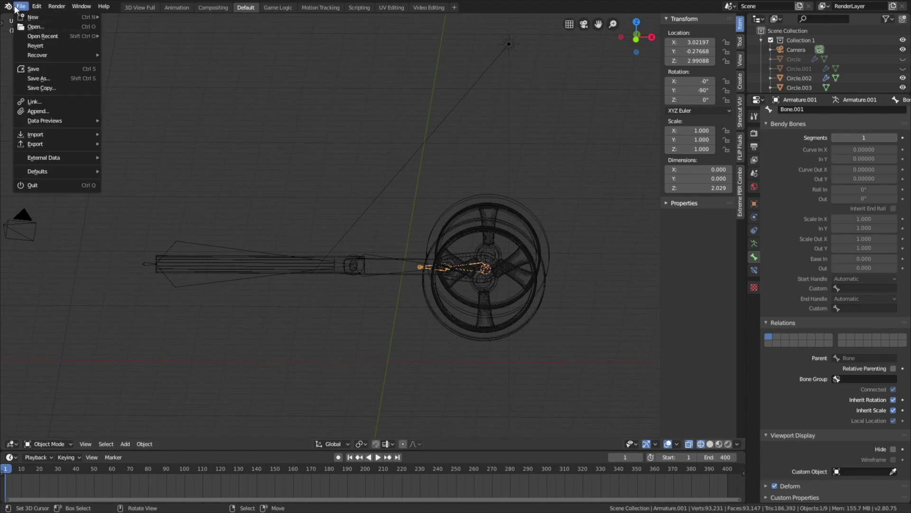
- Save As under the new name 1.blend in the Engine 2.8 tut folder
click(41, 77)
click(145, 42)
key(ctrl+a)
text(1)
key(Return)
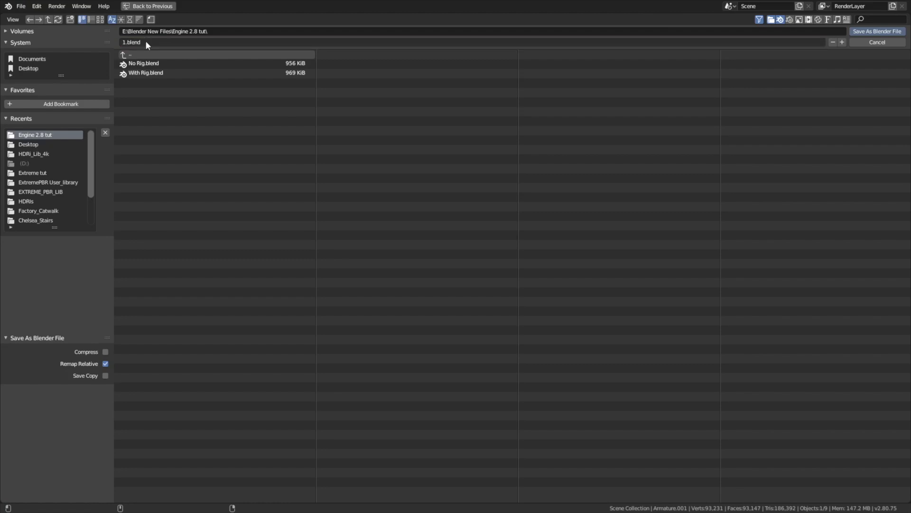
key(Return)
middle_drag(497, 262, 357, 313)
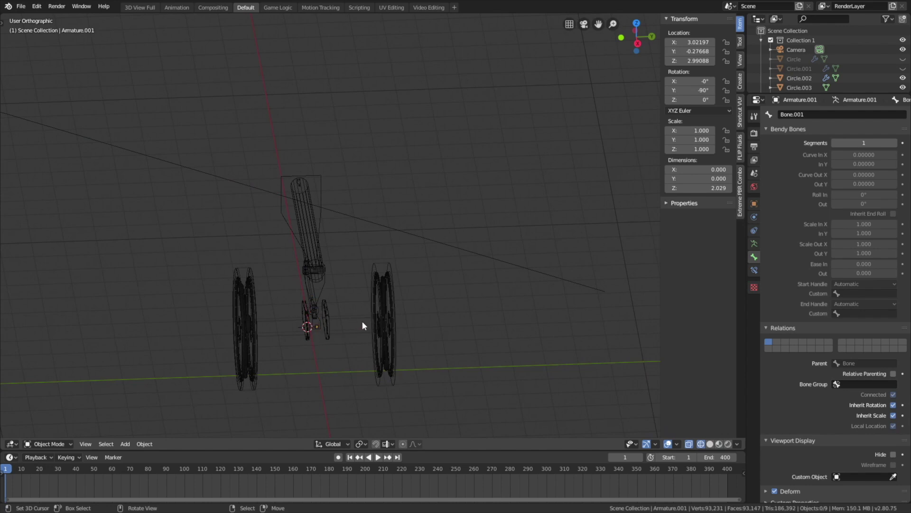
- Parent the wheels and axle Circle.002 to the crank bone Bone.001
click(384, 316)
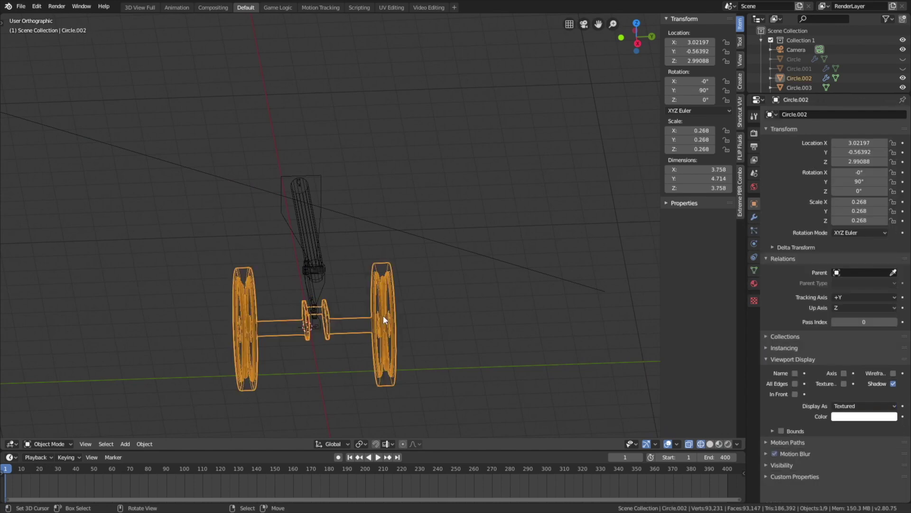
shift+click(321, 328)
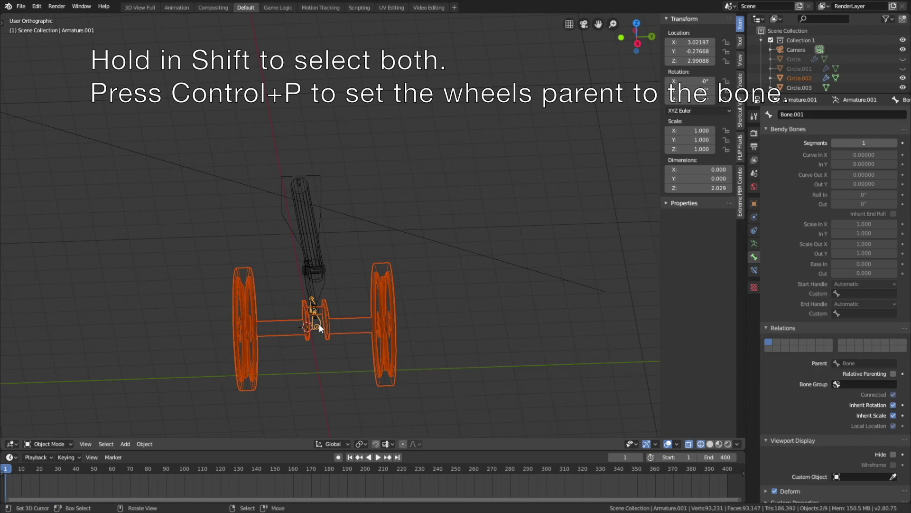
key(ctrl+p)
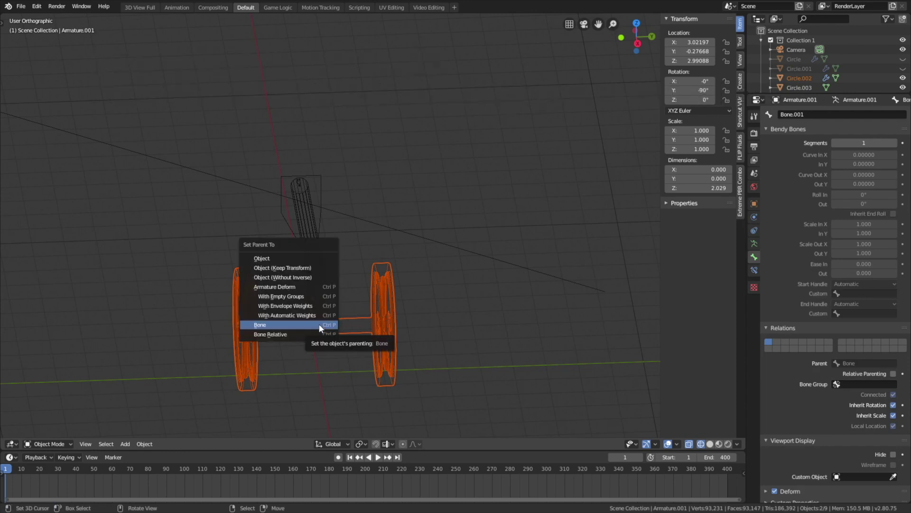
click(319, 324)
middle_drag(319, 324, 427, 329)
scroll(437, 316, up, 3)
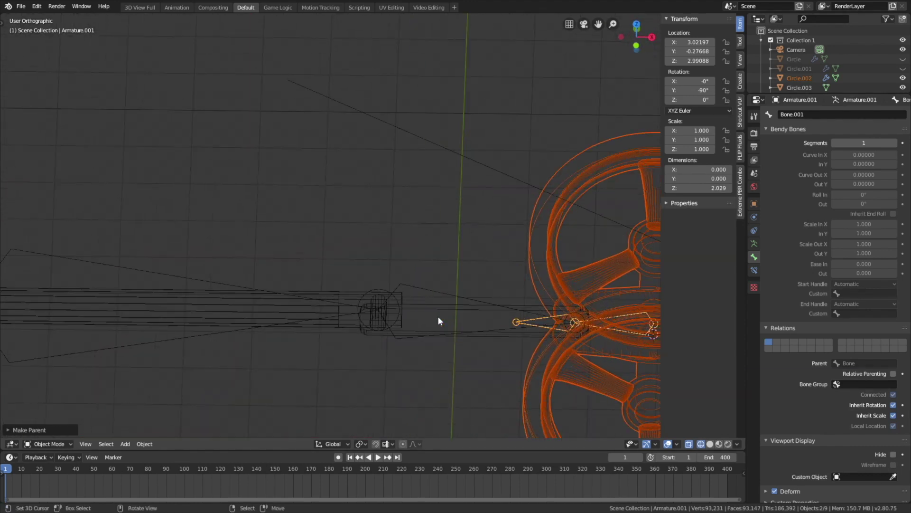
- In Pose Mode, parent the connecting rod Circle.003 to Bone.002 of the armature
click(529, 303)
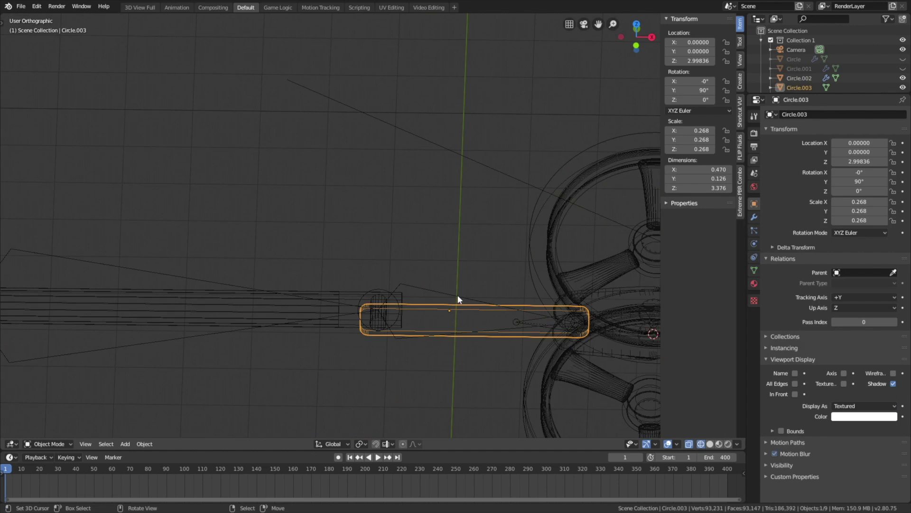
shift+click(437, 289)
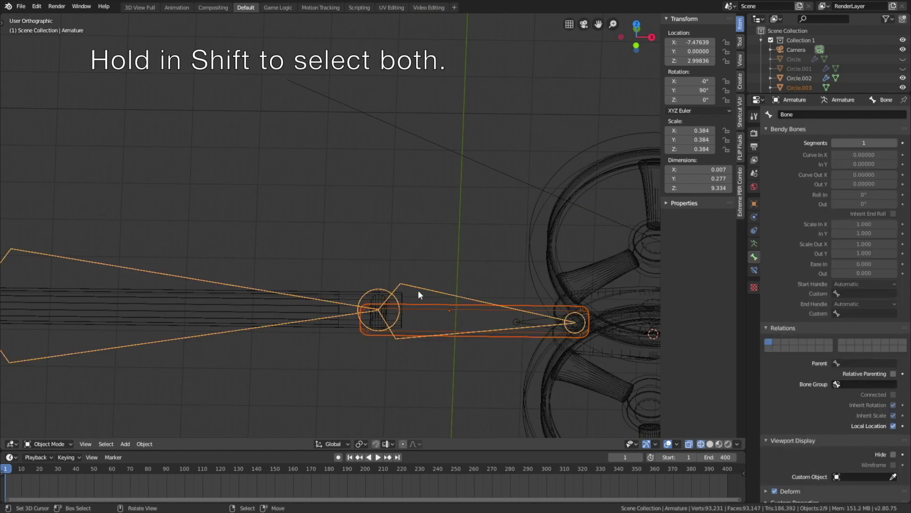
scroll(404, 291, down, 3)
click(54, 443)
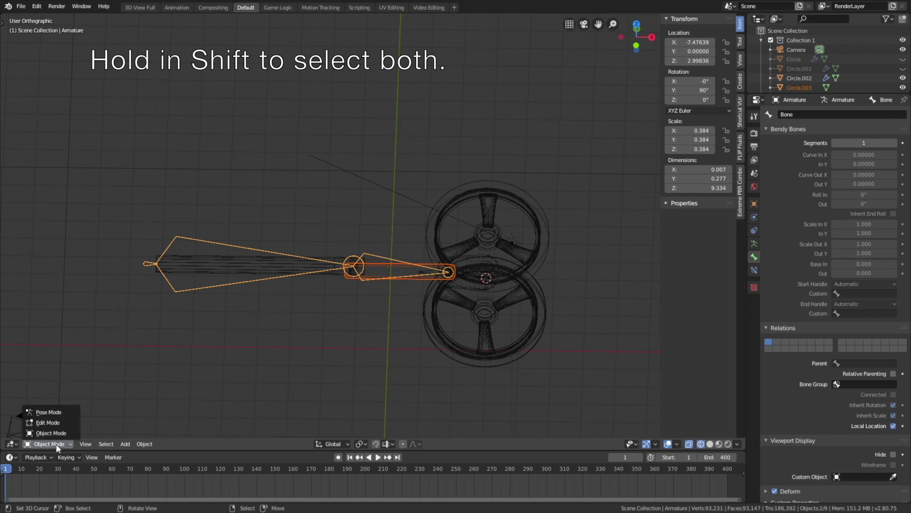
click(46, 416)
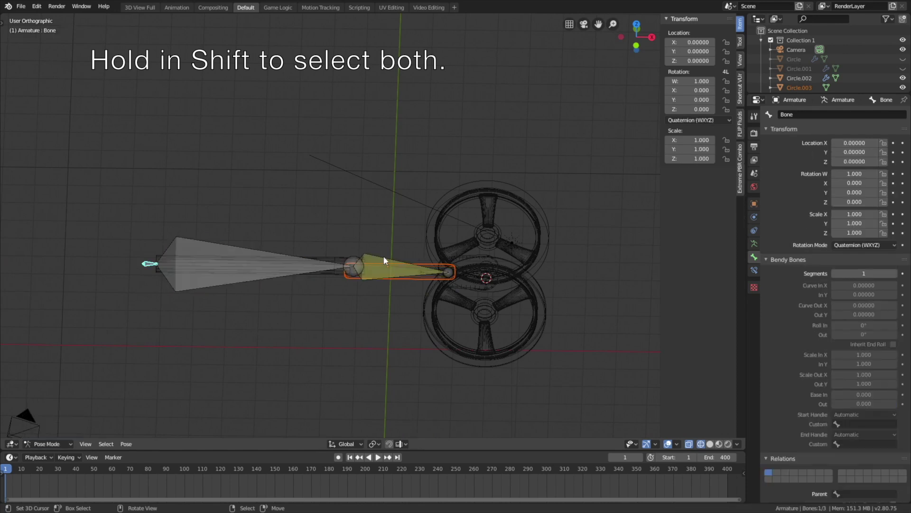
key(alt+a)
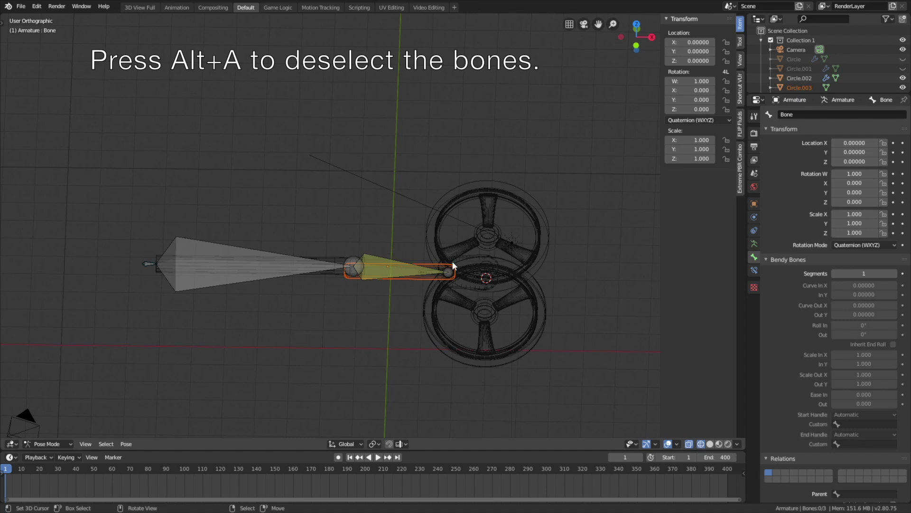
scroll(454, 265, up, 5)
click(463, 315)
scroll(459, 308, down, 5)
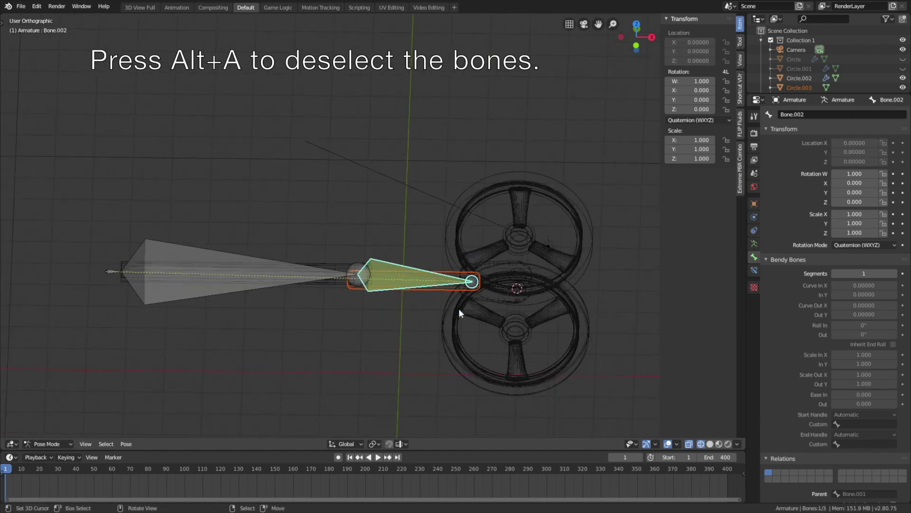
key(ctrl+p)
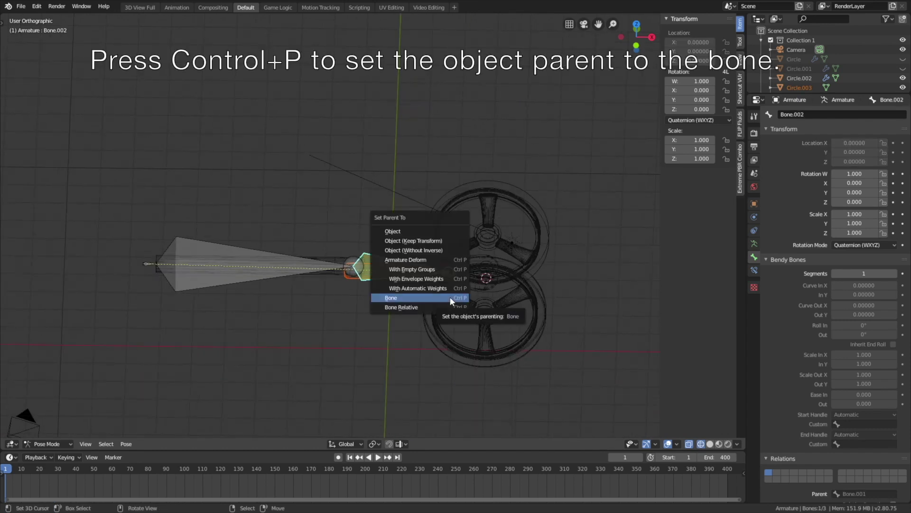
click(449, 297)
click(327, 254)
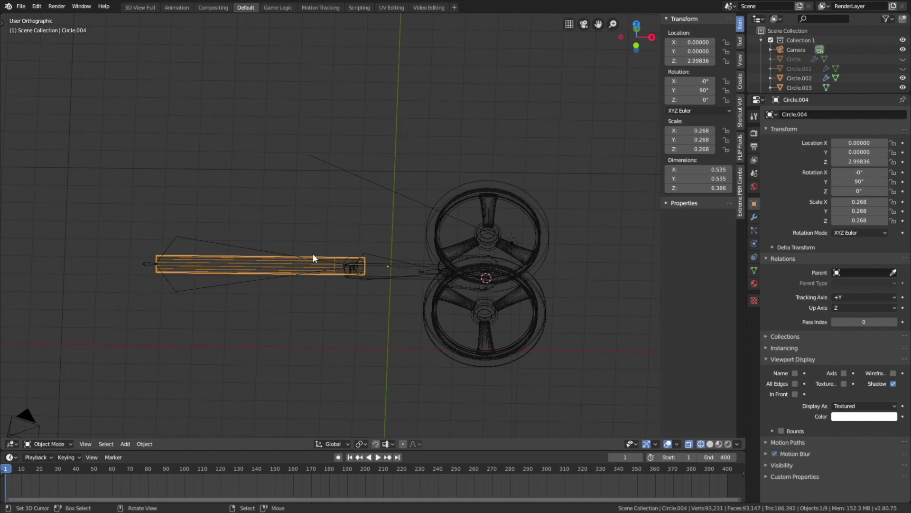
- Deselect all bones and make Bone.001 the bone parent of Circle.004
shift+click(277, 251)
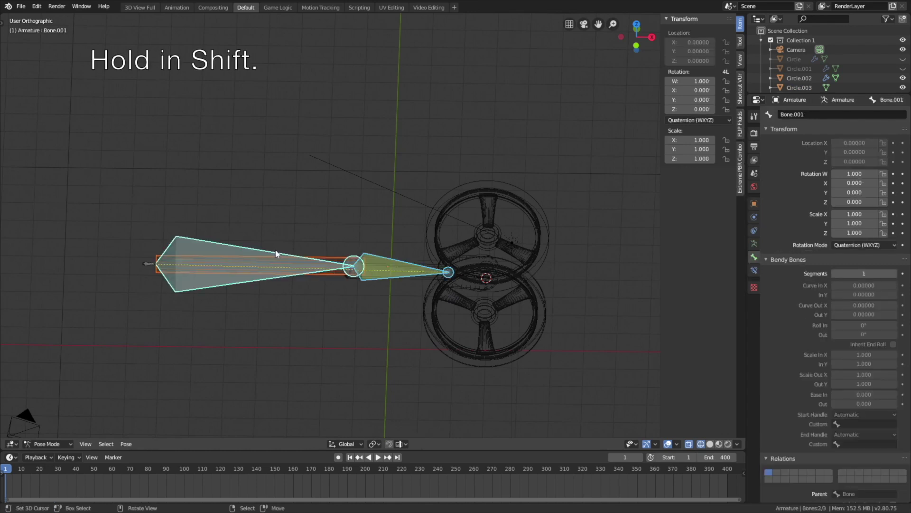
key(alt+a)
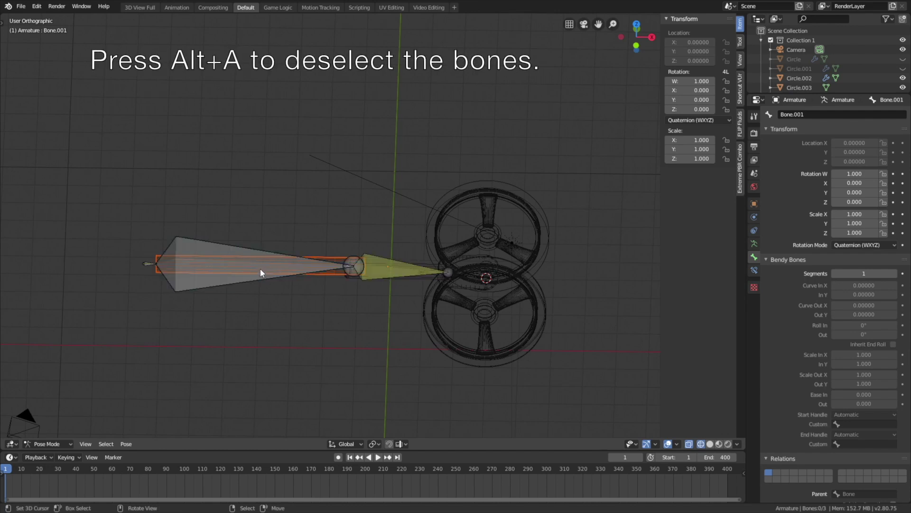
click(219, 248)
key(ctrl+p)
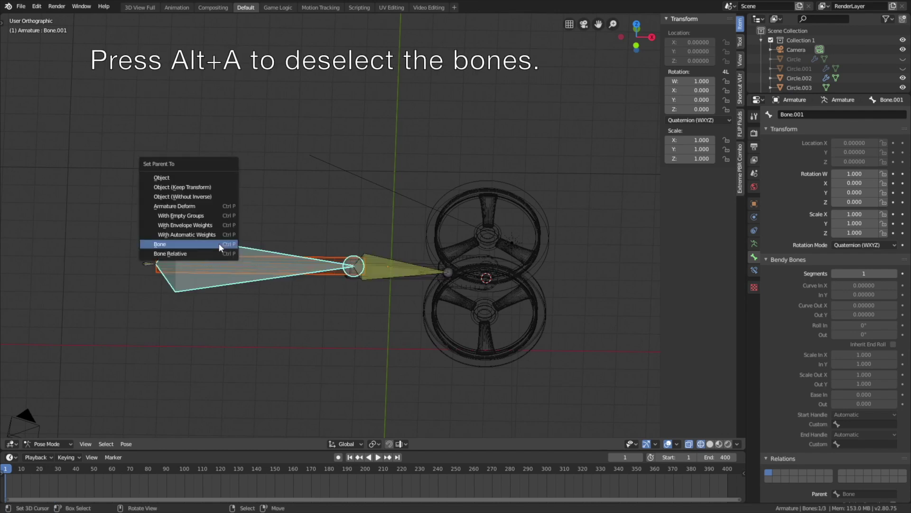
click(219, 243)
scroll(147, 287, up, 3)
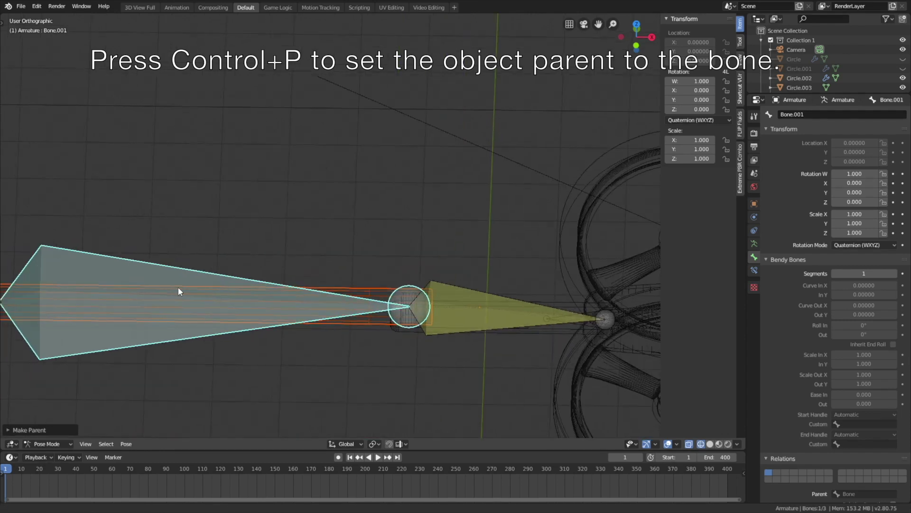
shift+middle_drag(136, 305, 306, 279)
scroll(266, 266, up, 2)
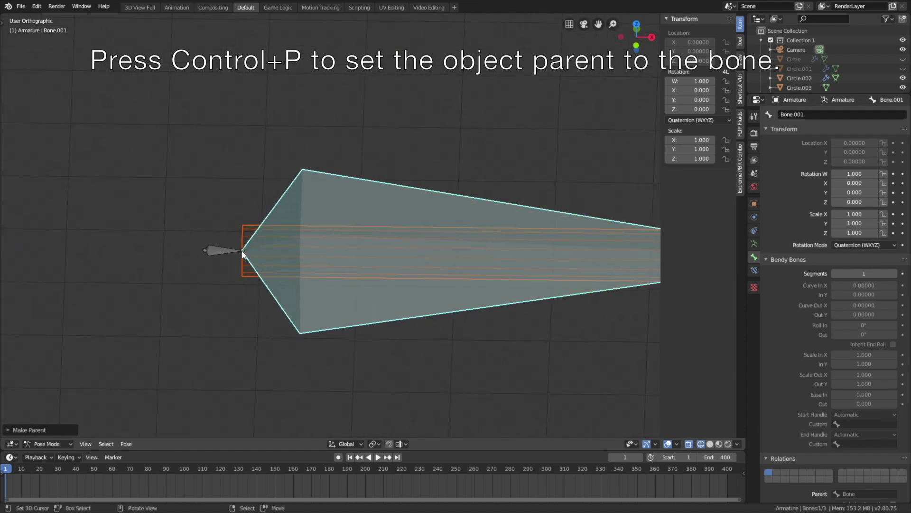
scroll(359, 277, down, 4)
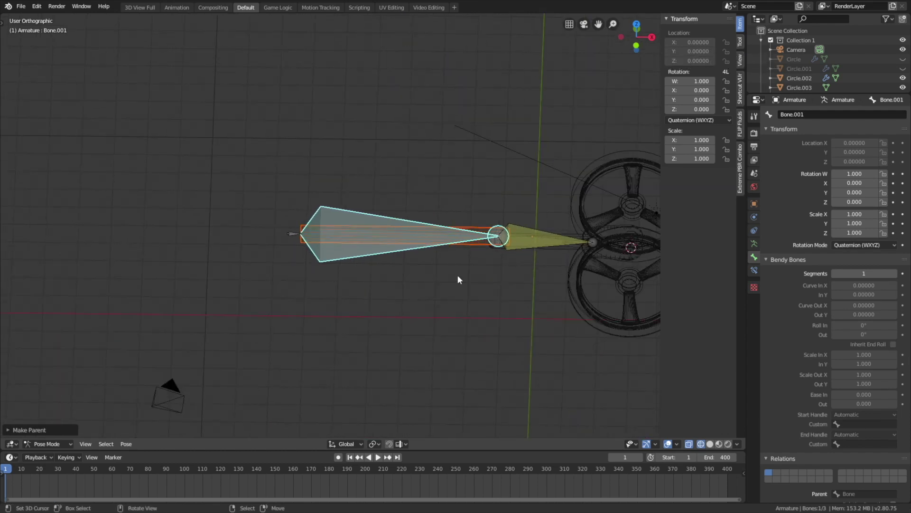
click(61, 443)
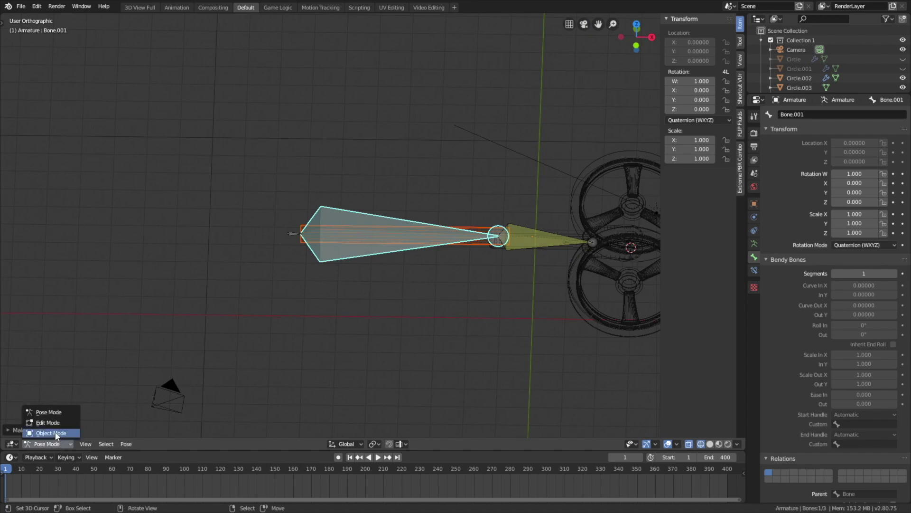
- In Object Mode with Solid shading, test-spin Armature.001 around Y, then cancel
click(57, 433)
middle_drag(412, 270, 494, 244)
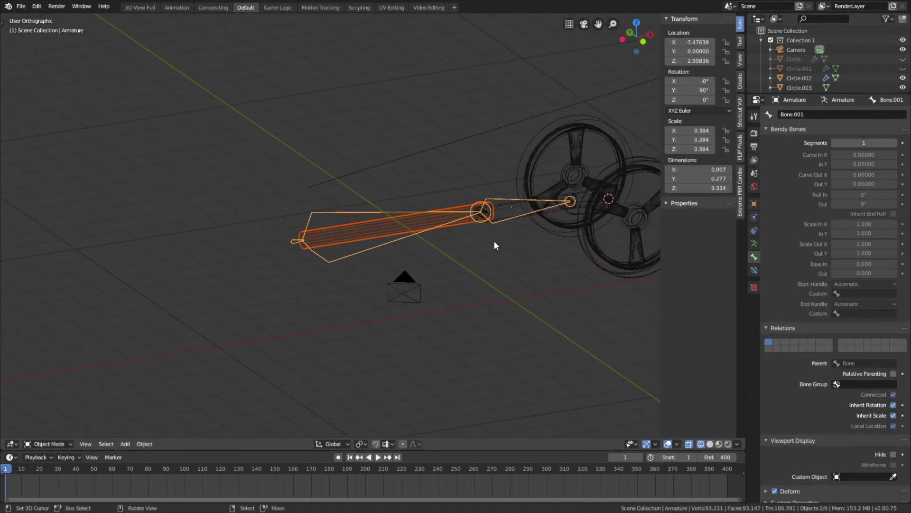
click(712, 444)
middle_drag(581, 141, 466, 314)
click(417, 362)
key(r)
key(y)
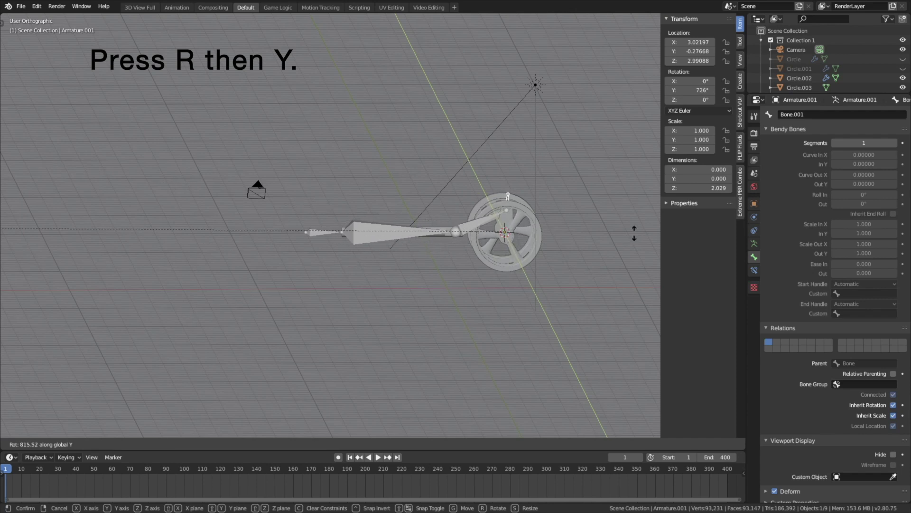
right_click(615, 267)
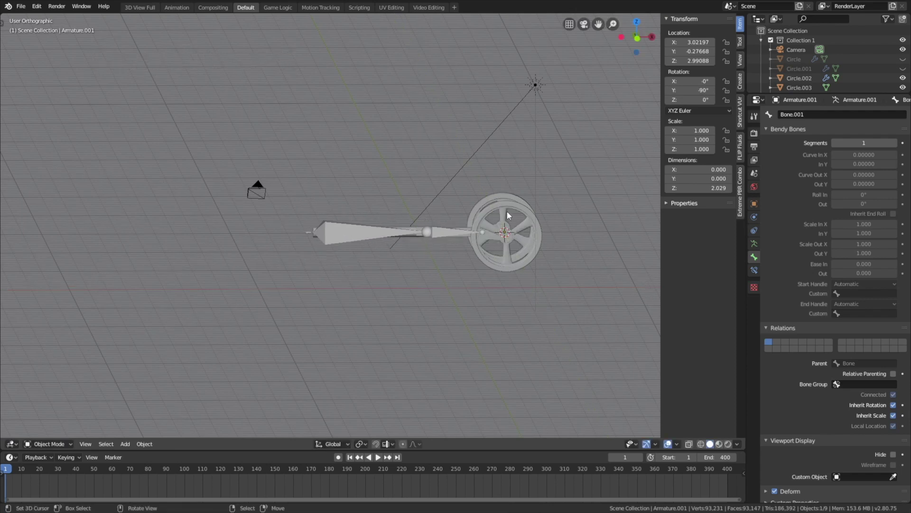
- Save the scene as 2.blend
click(20, 6)
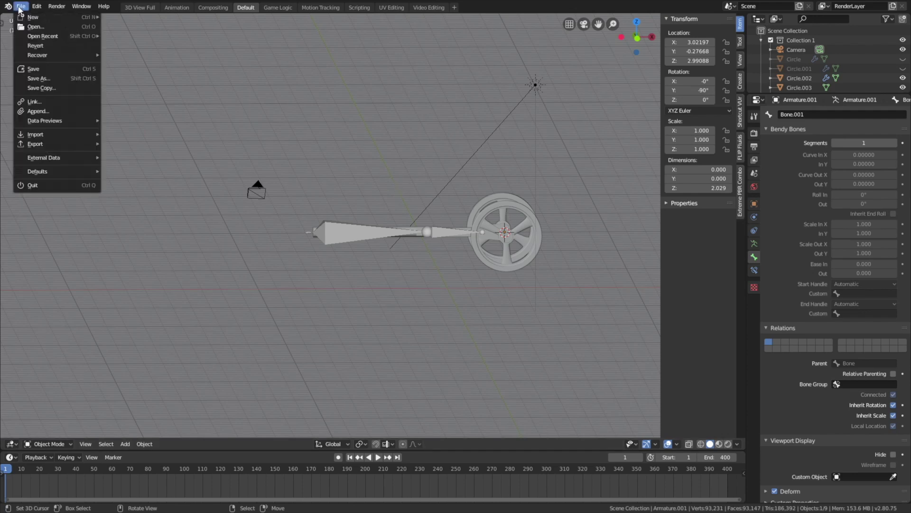
click(42, 79)
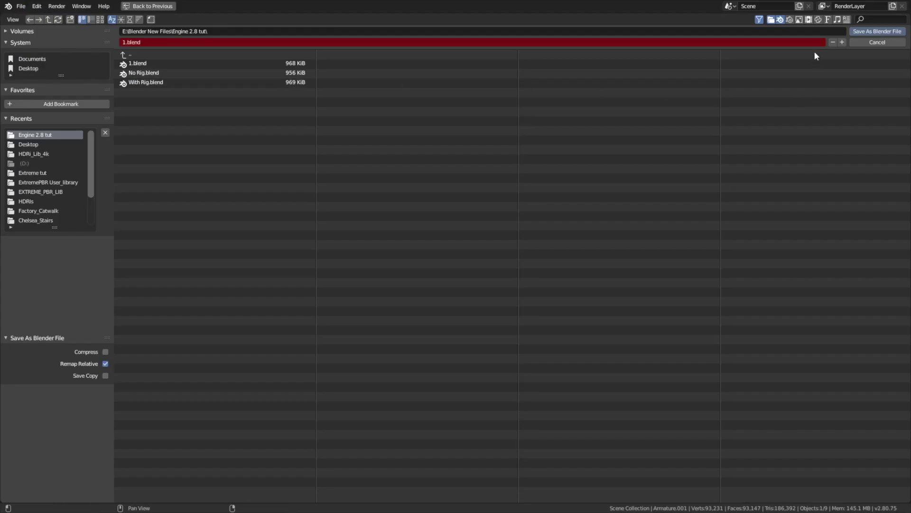
click(842, 42)
click(877, 31)
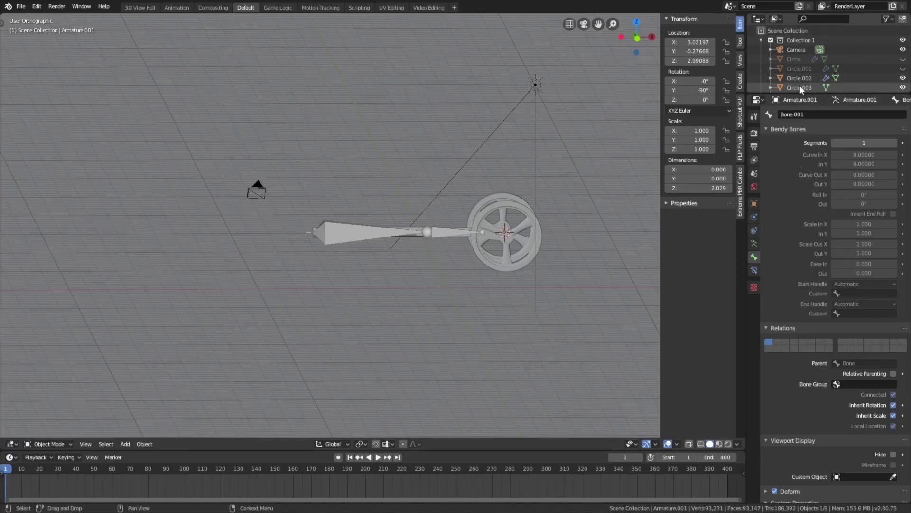
- Unhide Circle, Circle.001, Circle.006, Cube.000, Cube.001, Cylinder and Cylinder.001 in the Outliner
click(903, 59)
click(902, 68)
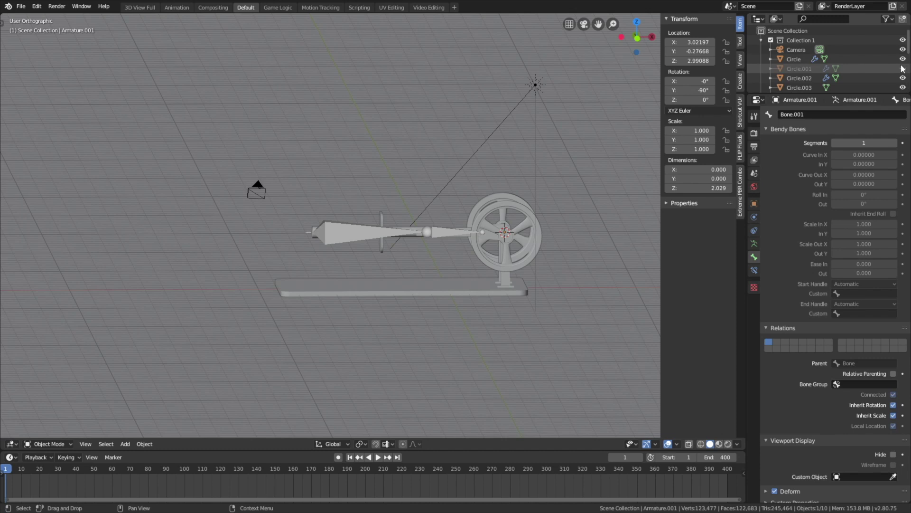
scroll(871, 76, down, 3)
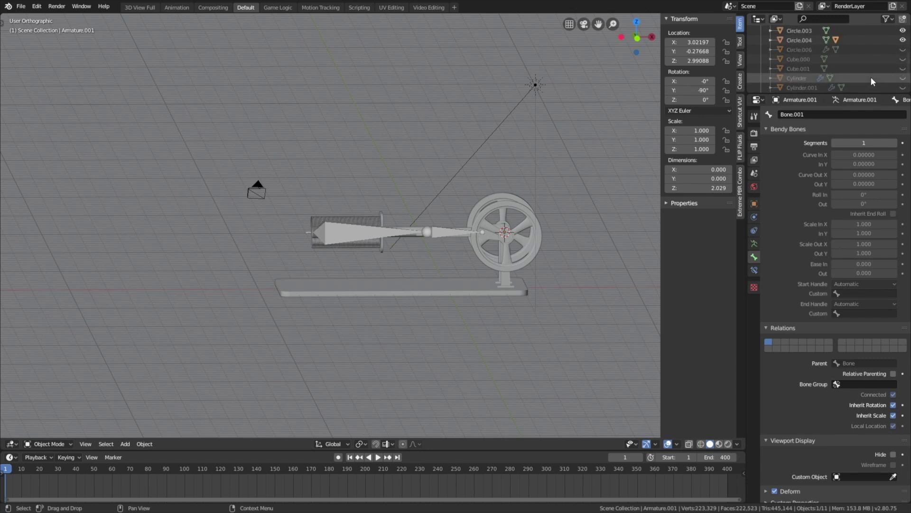
click(902, 50)
click(903, 59)
click(902, 68)
click(902, 78)
click(903, 87)
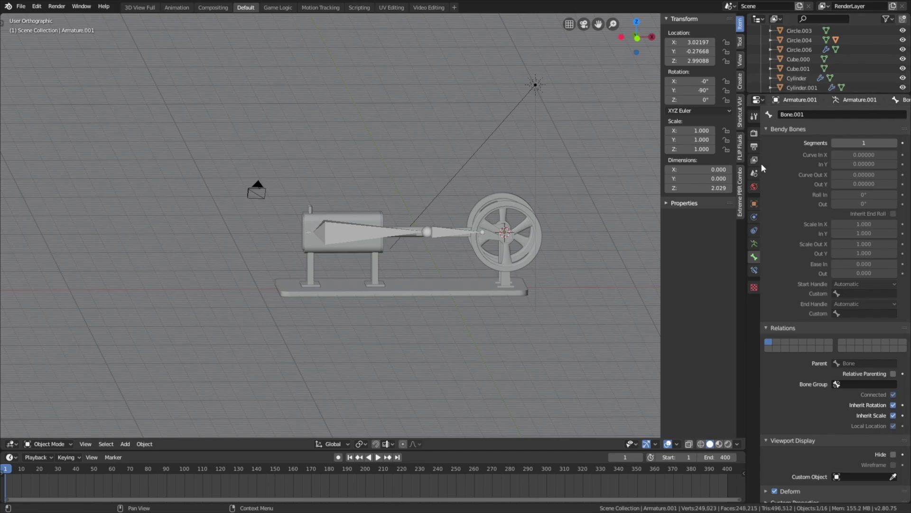
scroll(900, 72, down, 2)
scroll(518, 212, up, 3)
middle_drag(423, 230, 465, 240)
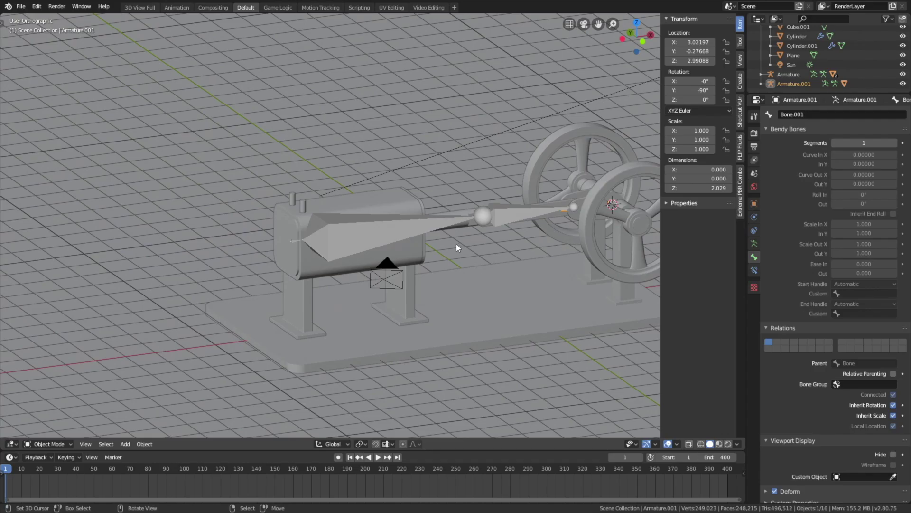
- Preview Rendered shading, return to Solid, and test-rotate the crank around Y before cancelling
click(729, 444)
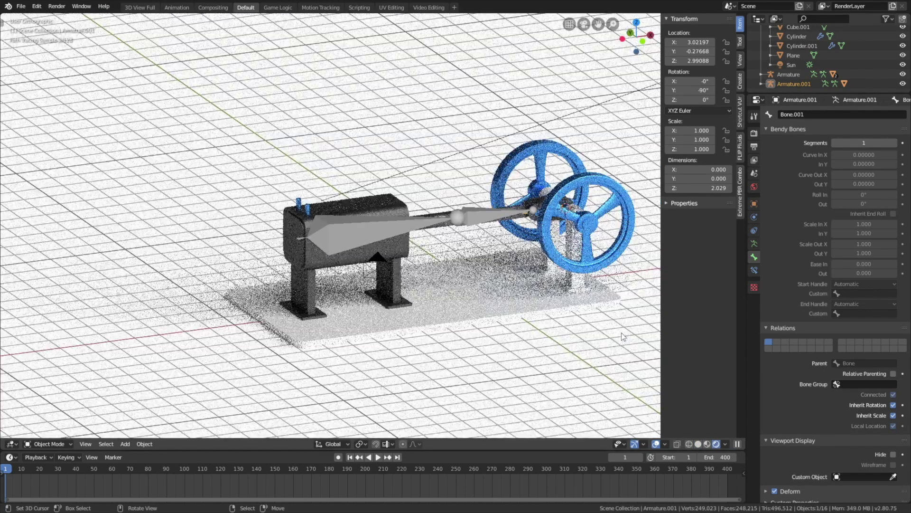
click(699, 444)
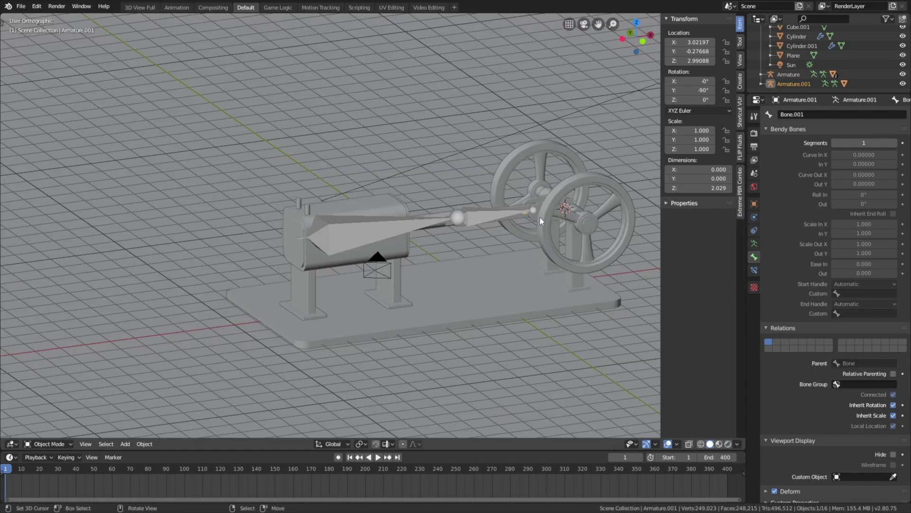
key(r)
key(y)
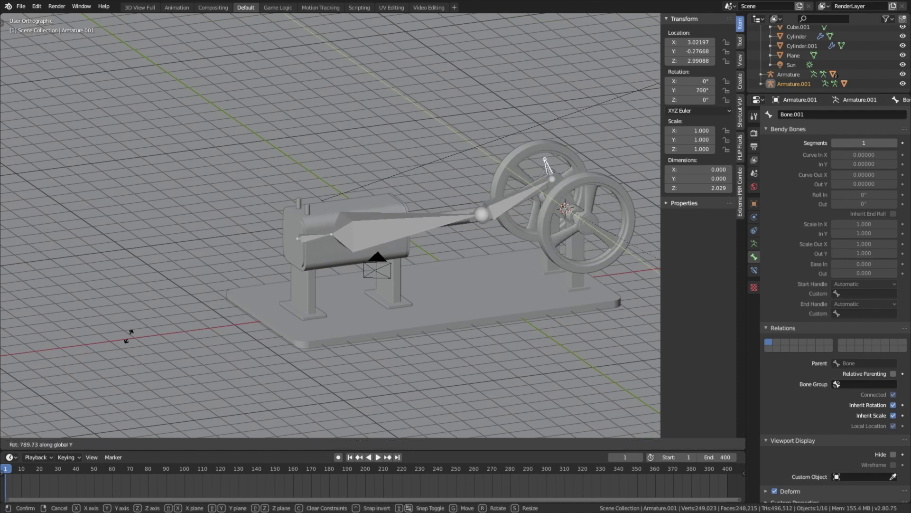
key(Escape)
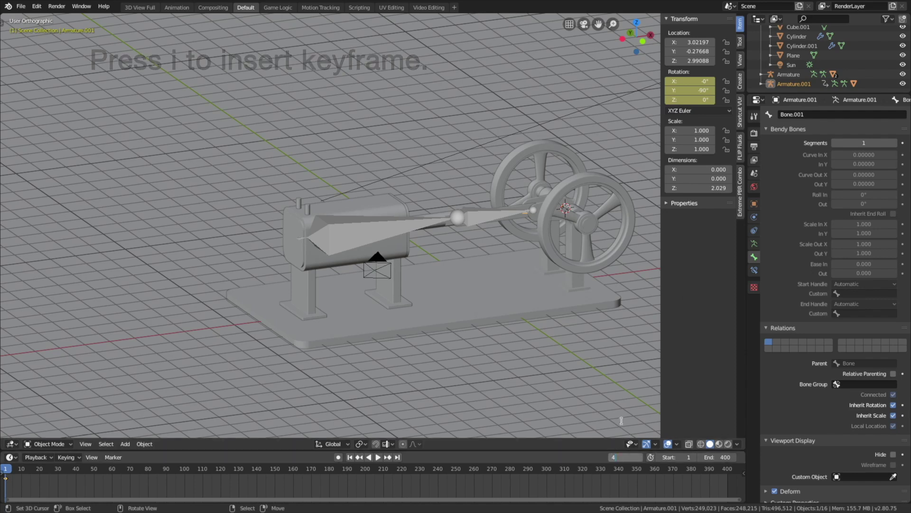
- At frame 400, keyframe the crank's Y rotation at 5000°, then scrub the timeline
text(400)
key(Return)
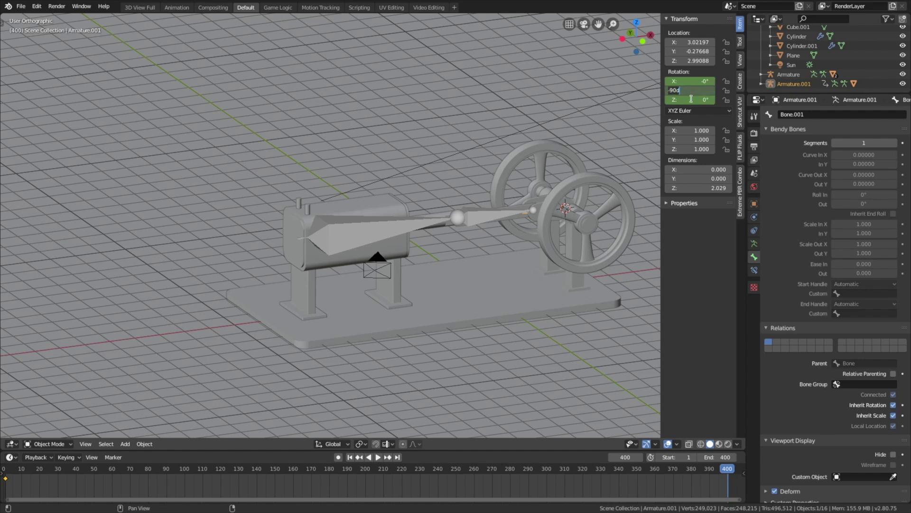
key(Return)
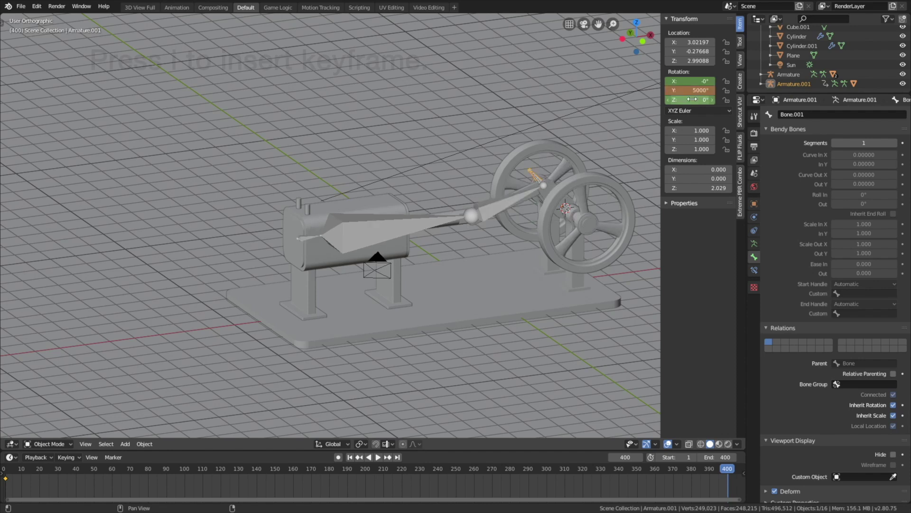
key(i)
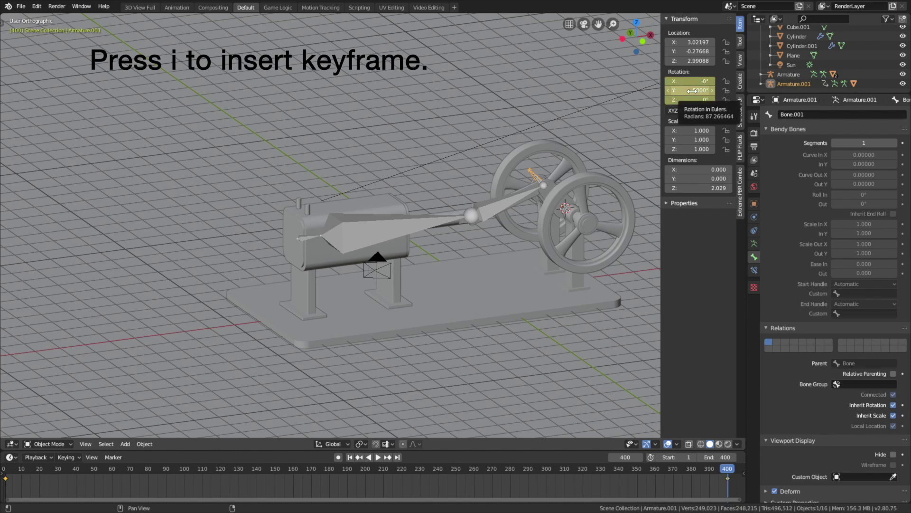
drag(699, 489, 8, 483)
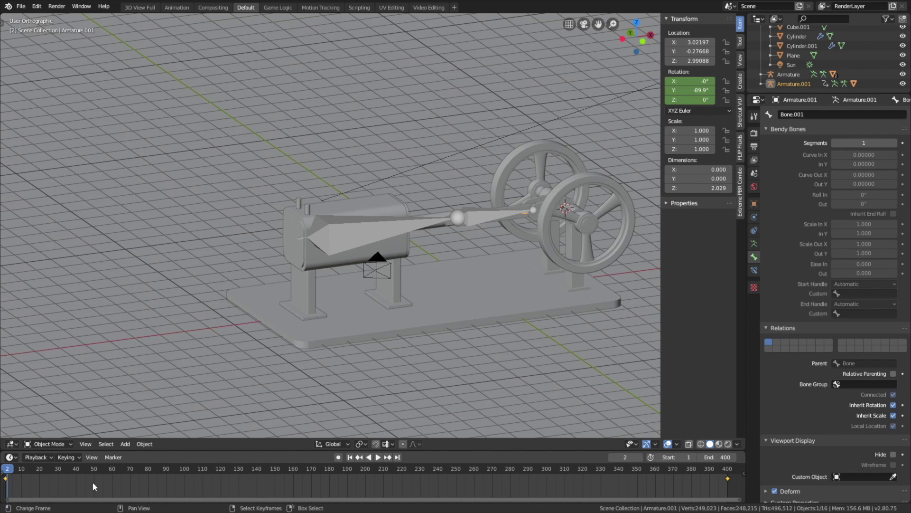
- Set the render Device to GPU Compute
click(754, 133)
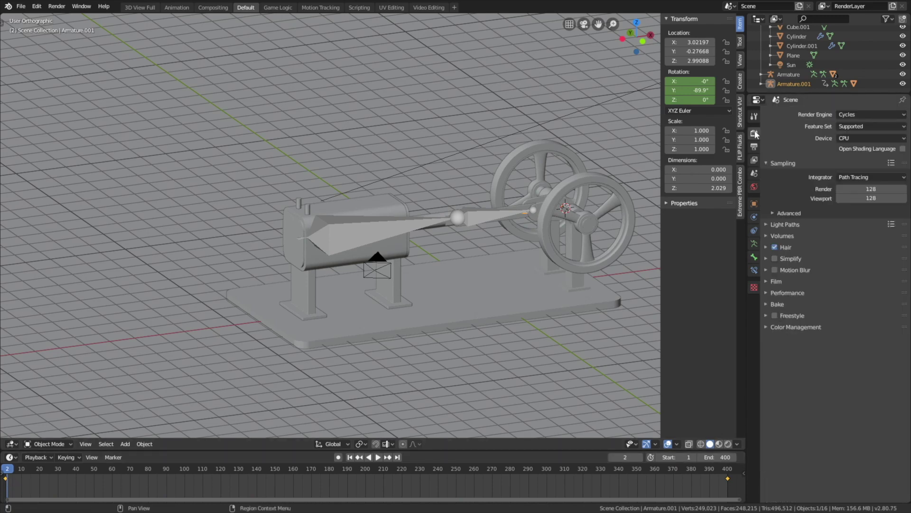
click(852, 138)
click(859, 159)
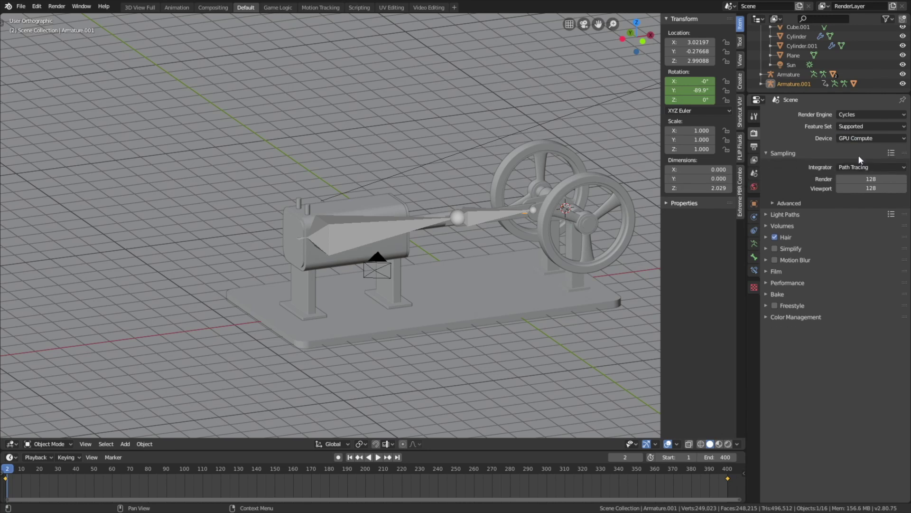
- Set the output path to a new E:\tmp\Engine final folder with file name tut
click(755, 148)
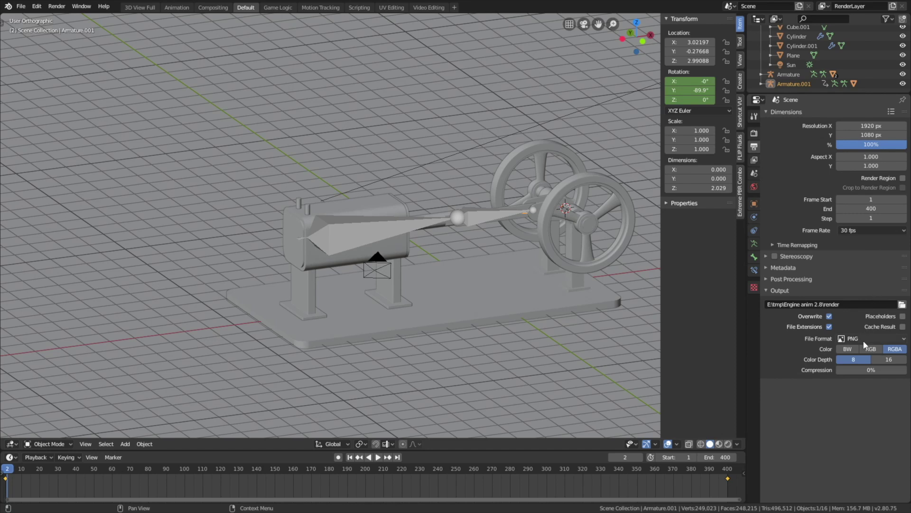
click(902, 305)
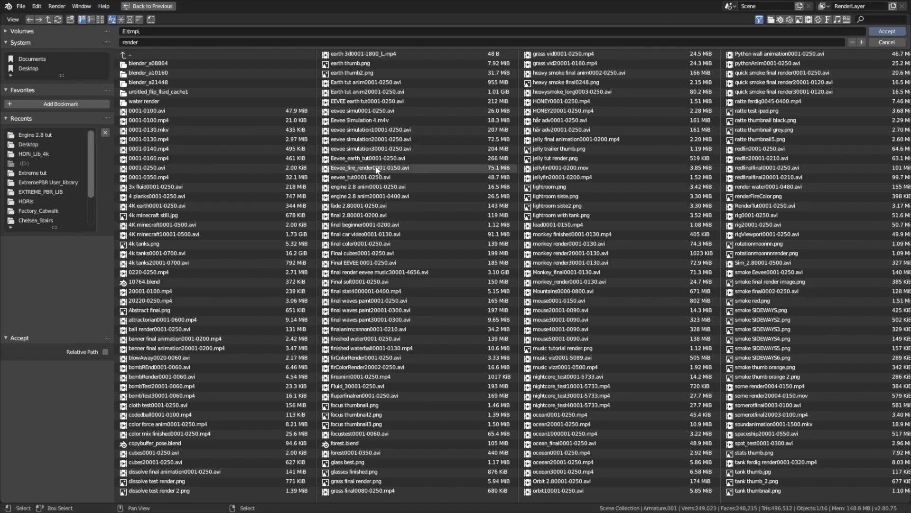
click(30, 31)
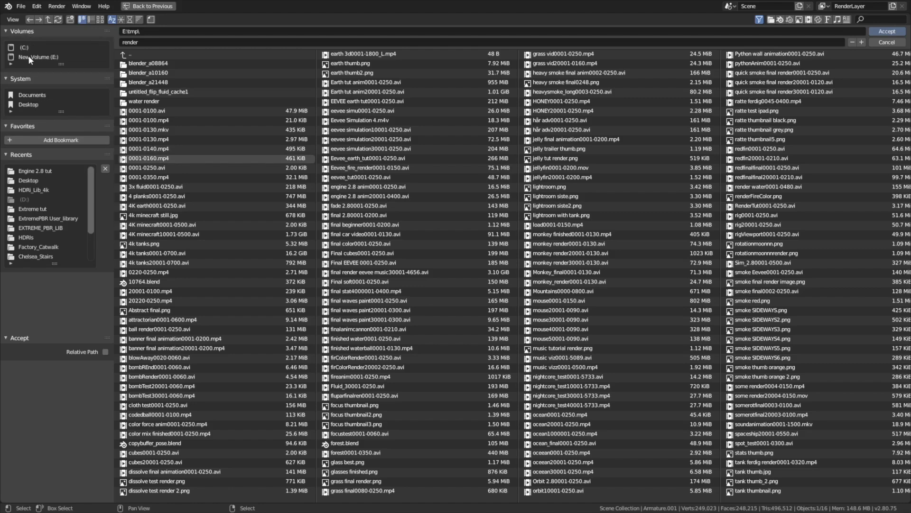
click(29, 56)
click(140, 204)
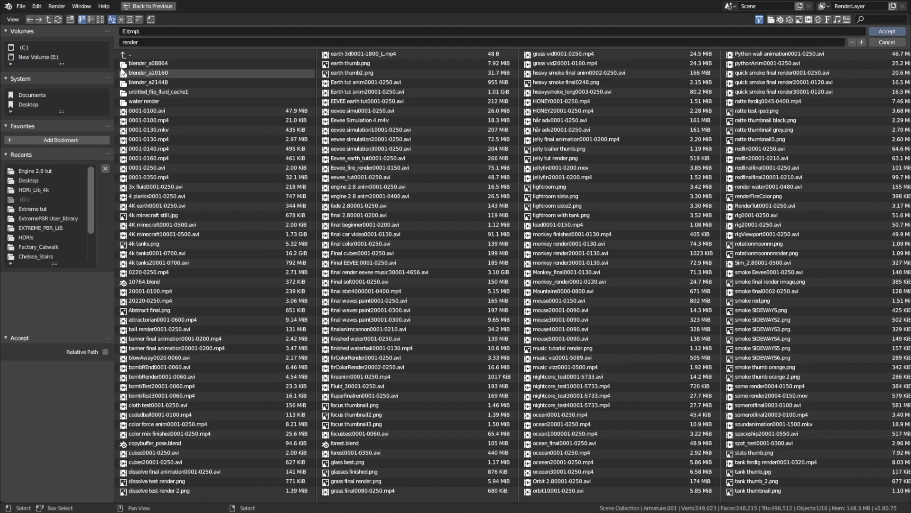
click(70, 19)
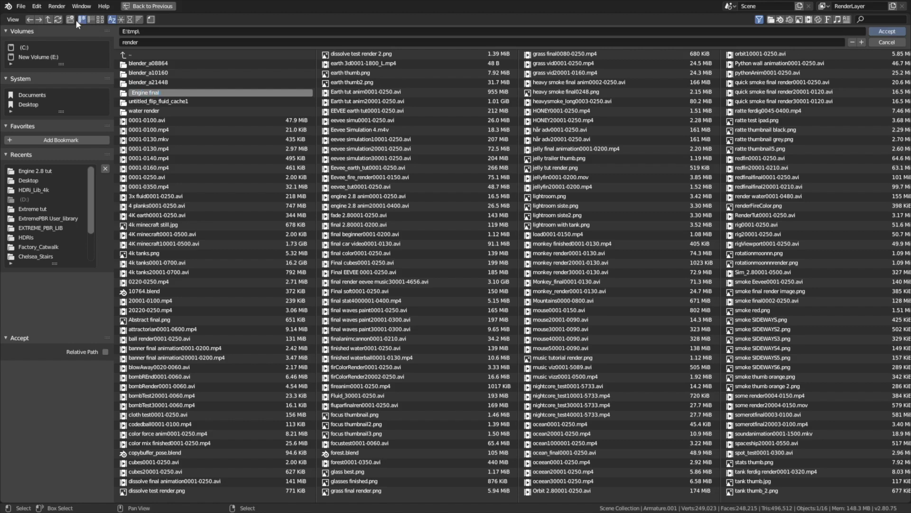
key(Return)
double_click(164, 92)
click(142, 41)
text(tut)
key(Return)
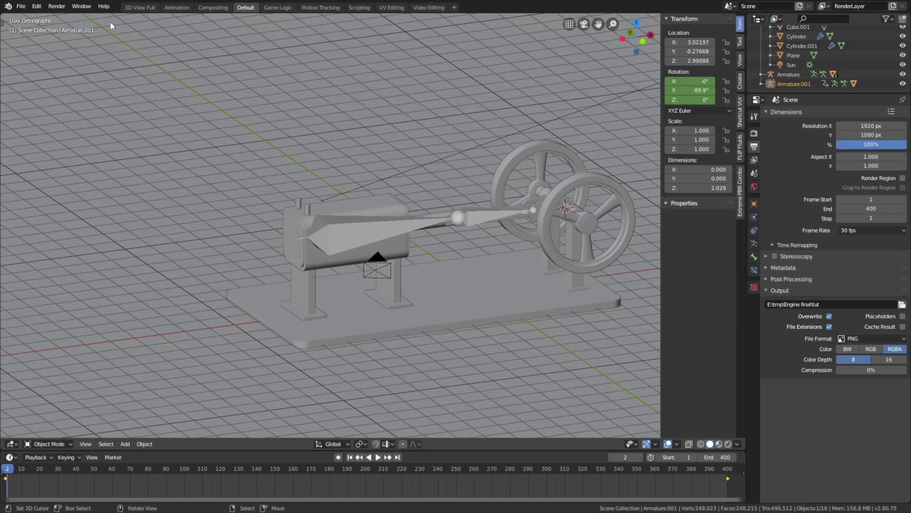
- Render the 400-frame animation from the Render menu (Ctrl+F12)
click(56, 7)
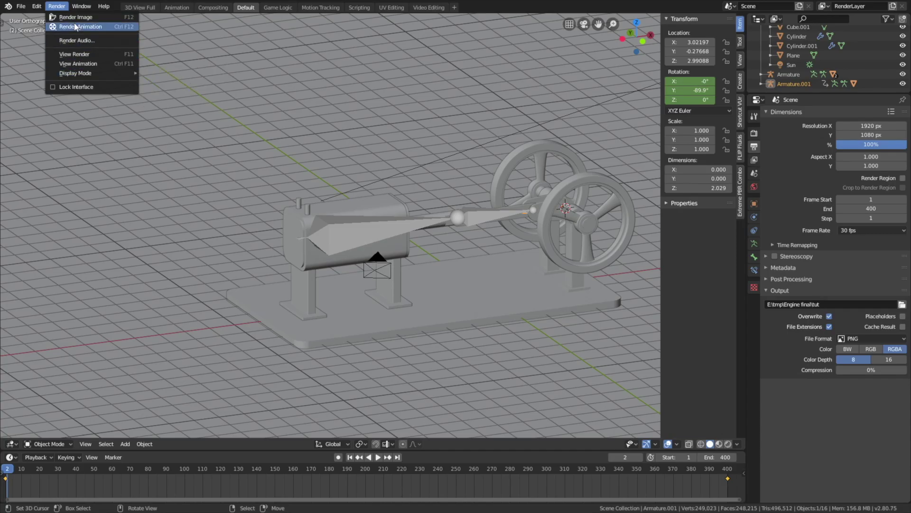
click(75, 27)
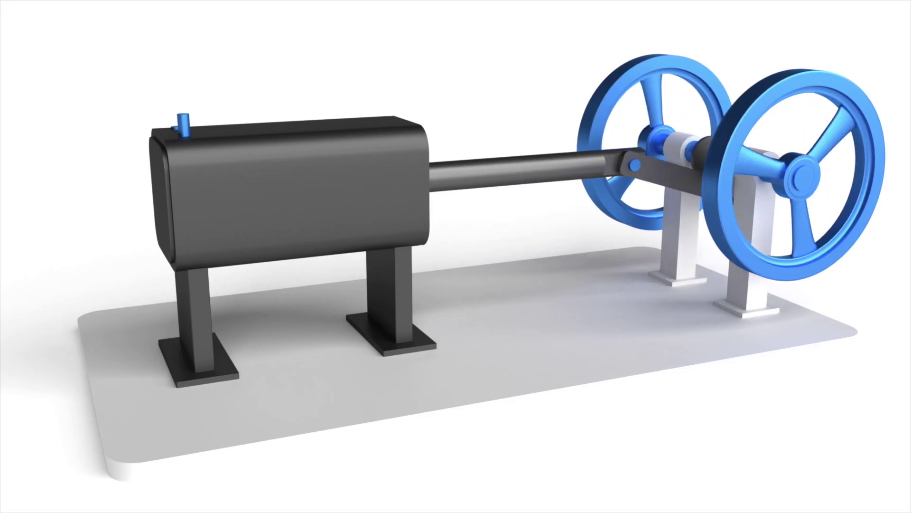